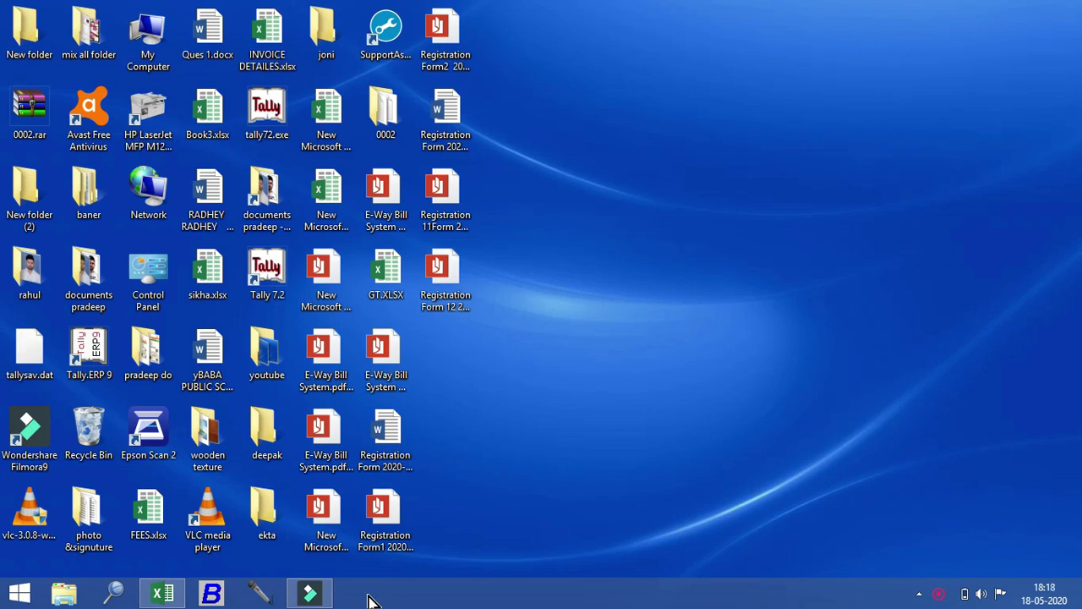
- Switch to the Book1 workbook in Excel and clear the selection in the TOTAL column
click(173, 596)
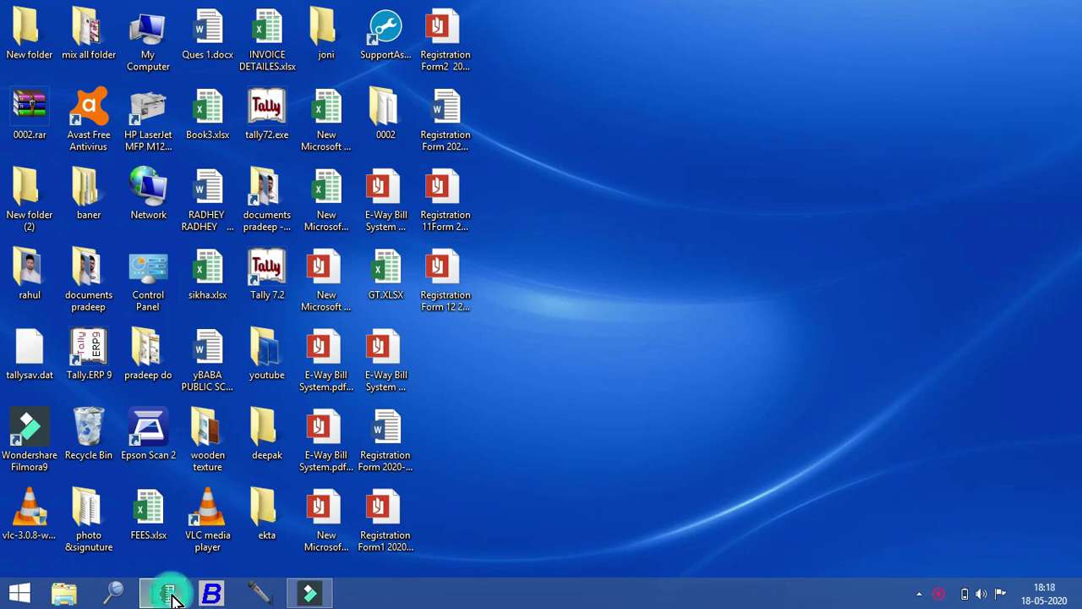
click(215, 558)
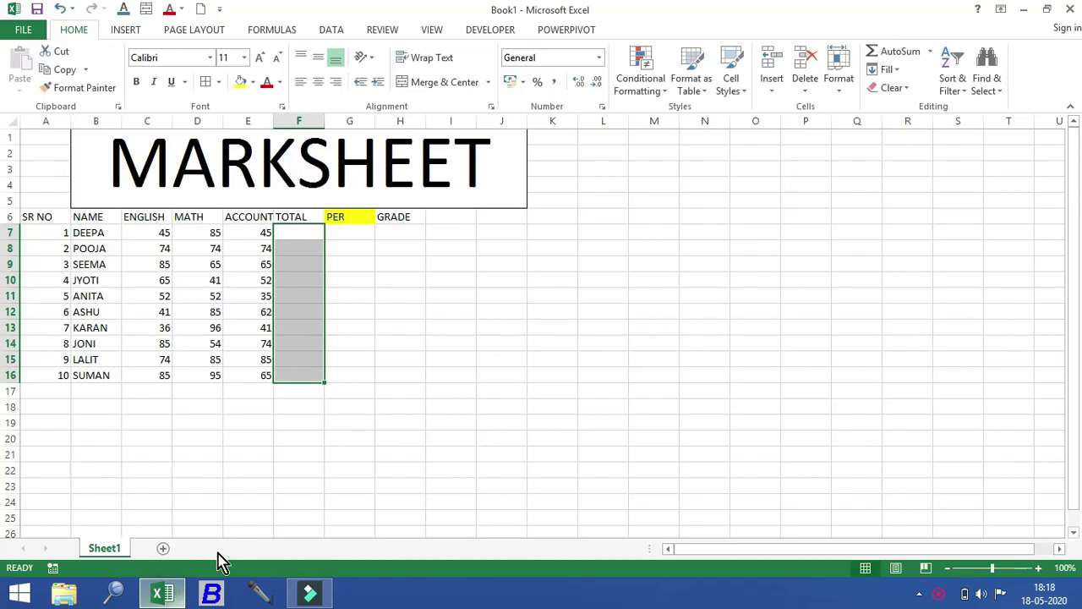
click(464, 356)
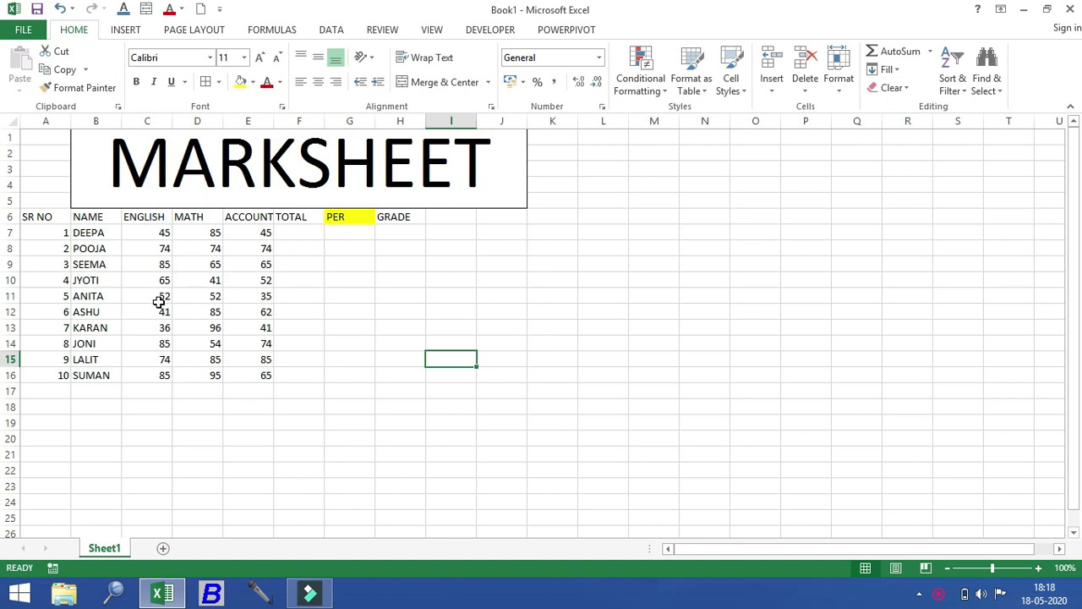
- Total the English, Math and Account marks of row 7 into F7 with AutoSum
click(303, 232)
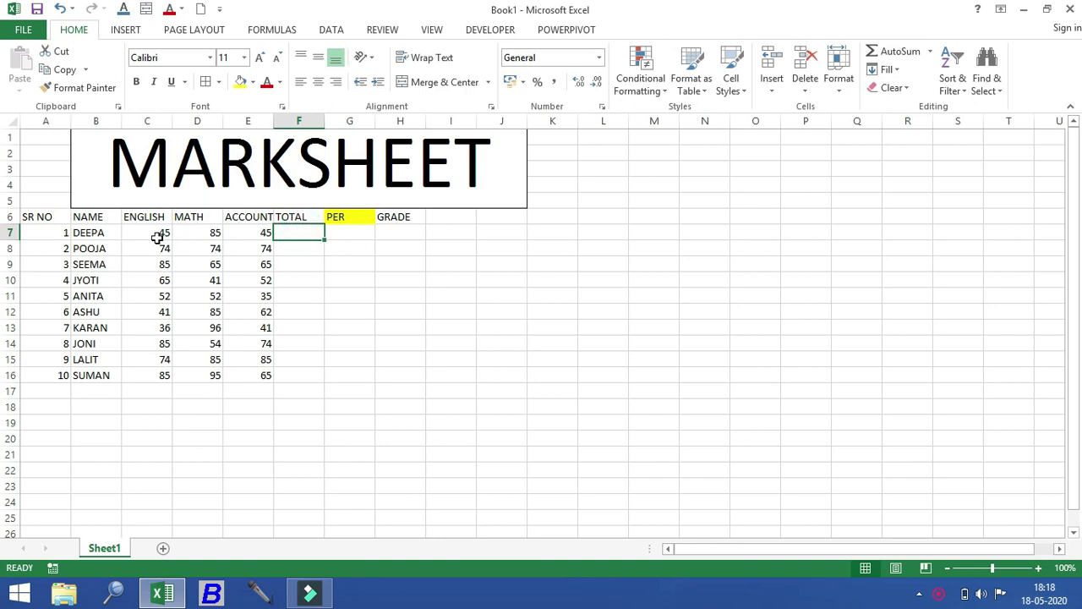
drag(166, 232, 254, 233)
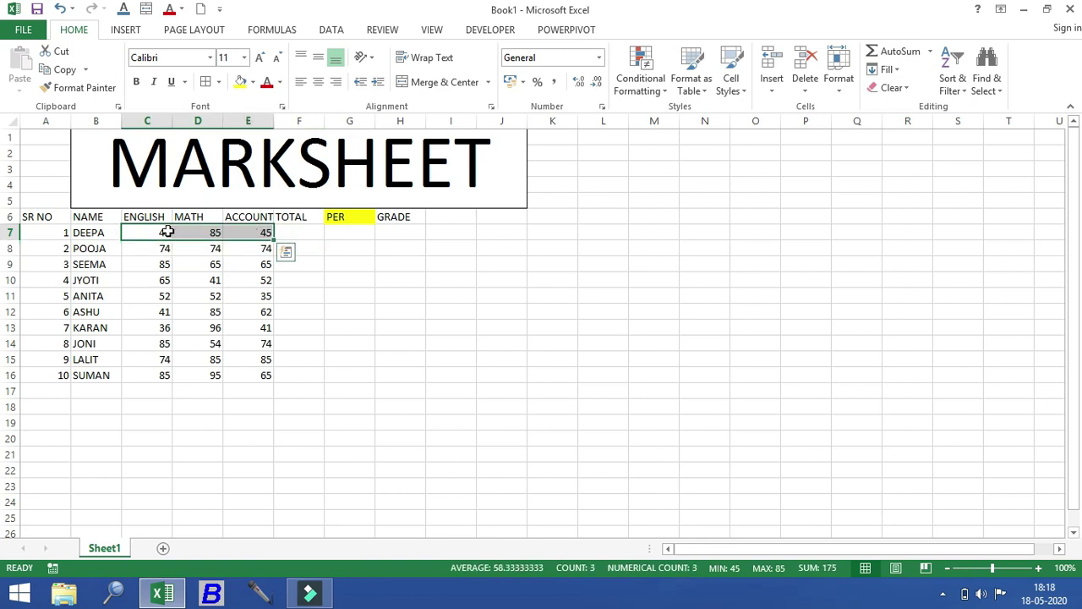
drag(168, 231, 277, 232)
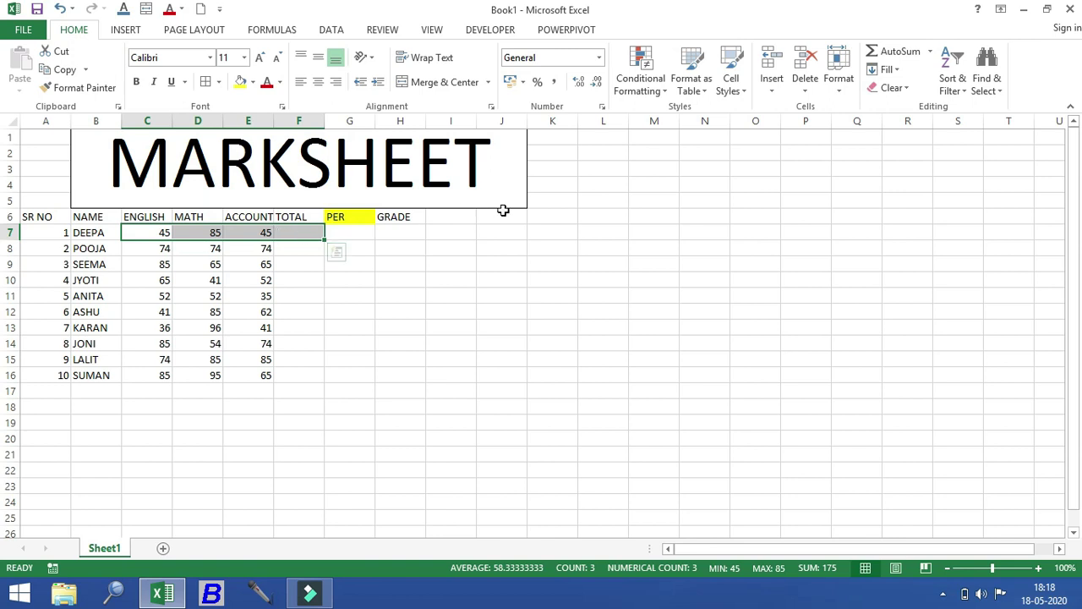
click(890, 57)
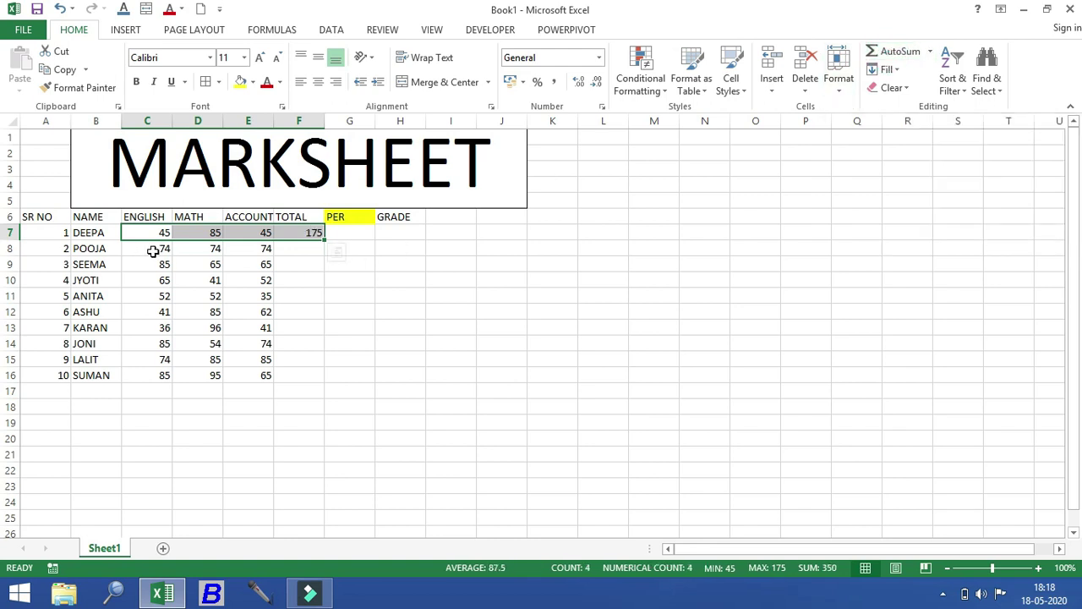
- Total the marks of rows 8 and 9 one row at a time into the TOTAL column with AutoSum
drag(153, 251, 288, 247)
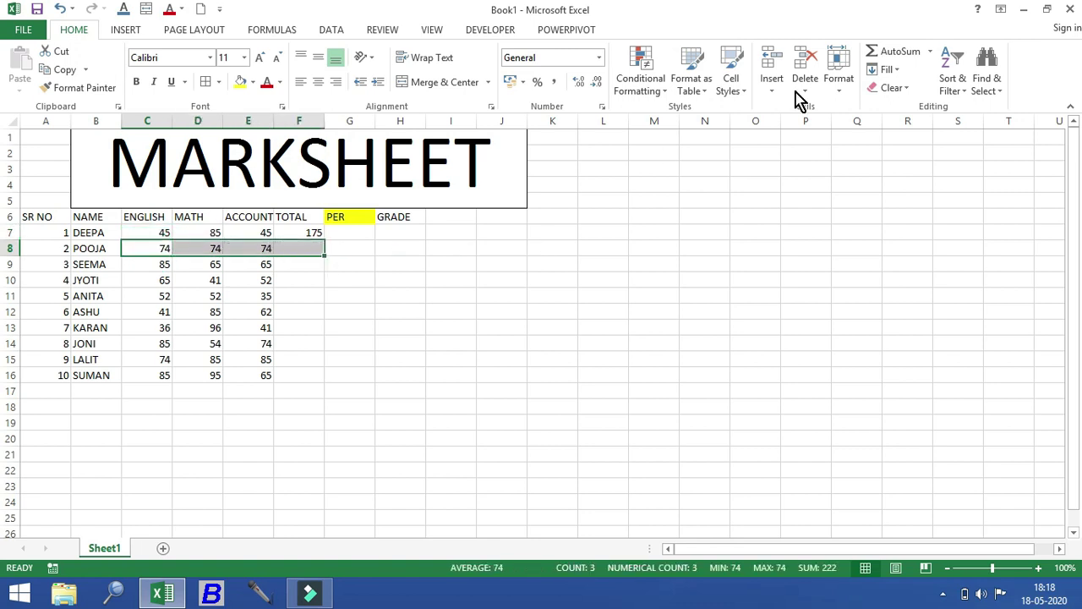
click(884, 58)
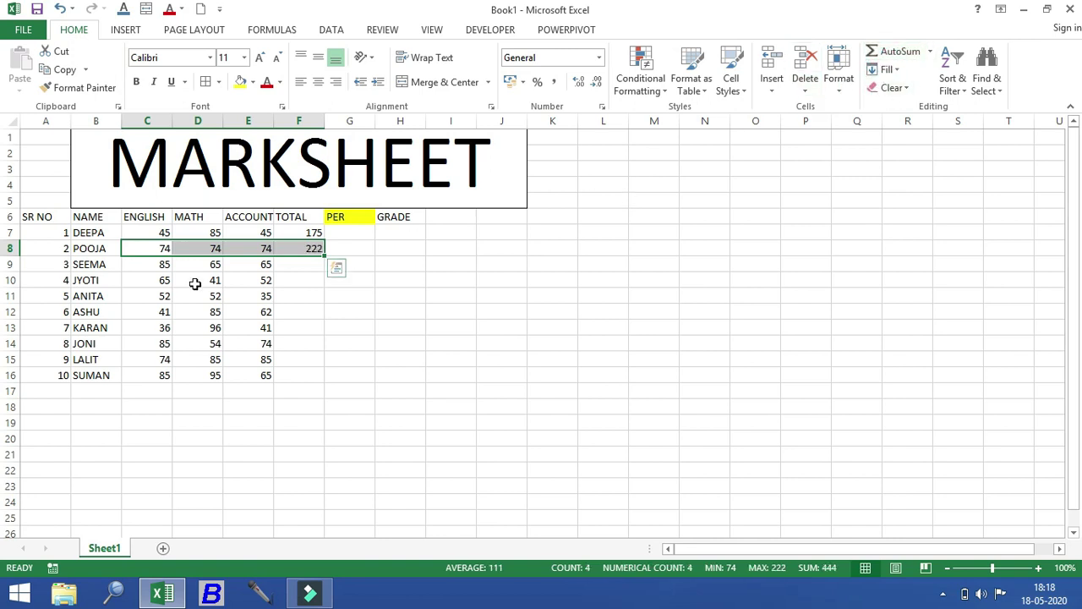
click(162, 267)
drag(162, 268, 282, 263)
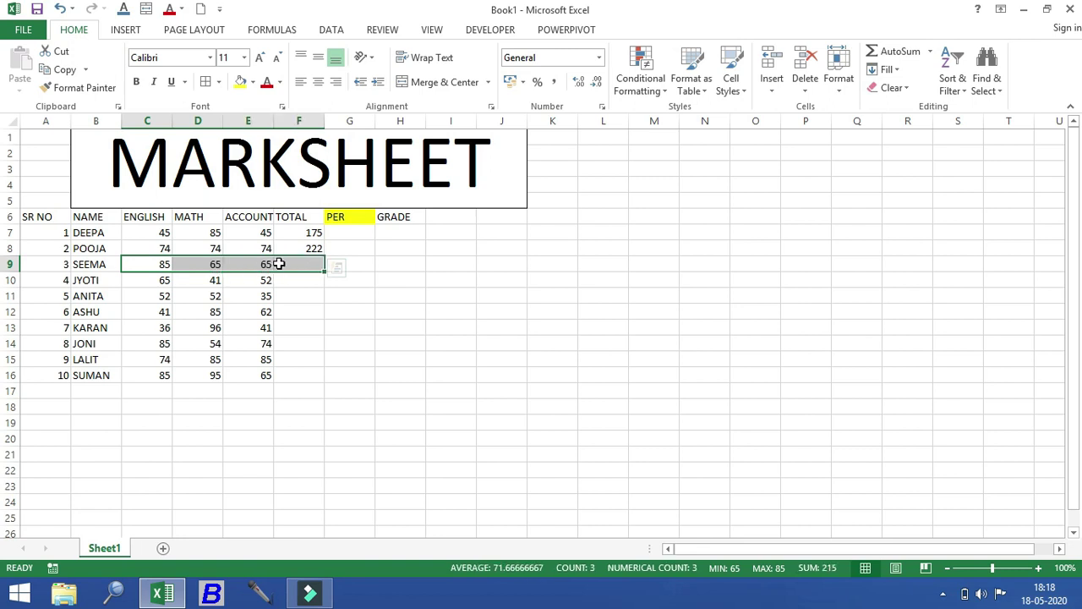
click(890, 58)
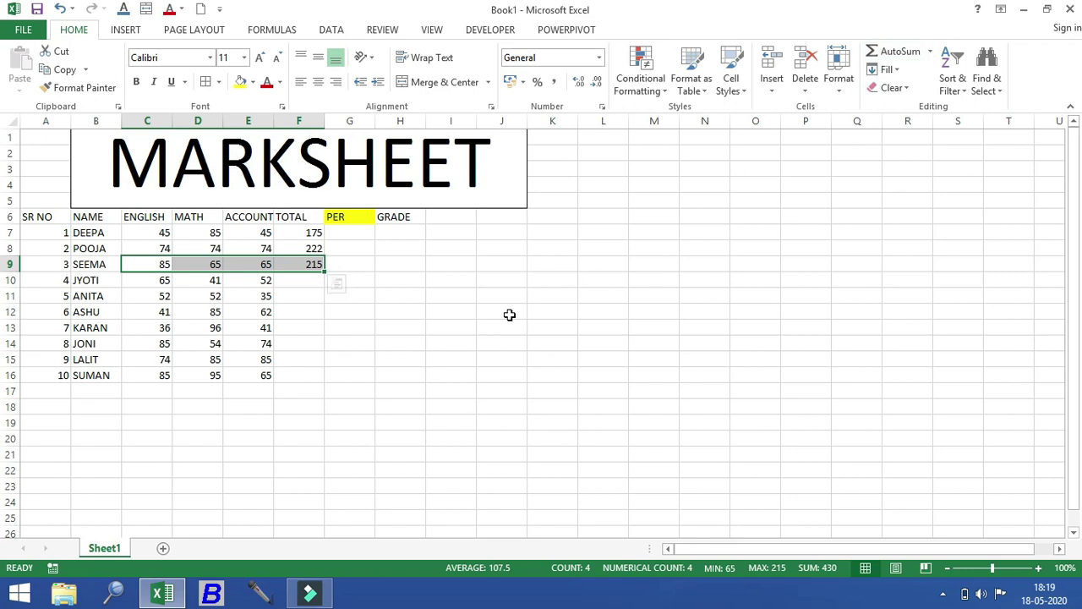
- Clear the contents of cells F7:F10 in the TOTAL column
click(338, 326)
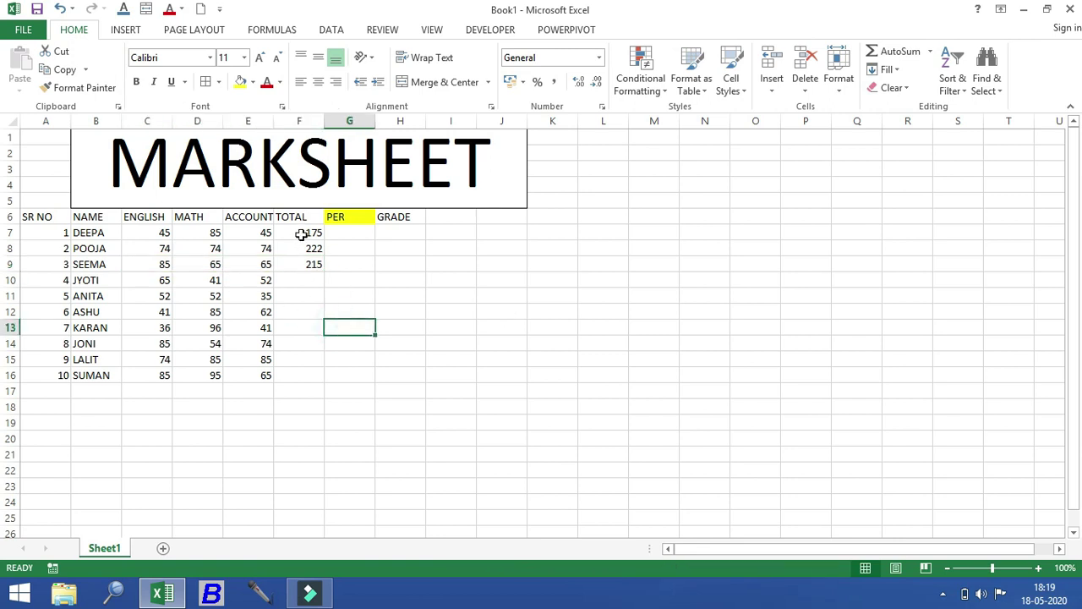
drag(303, 234, 307, 291)
key(Delete)
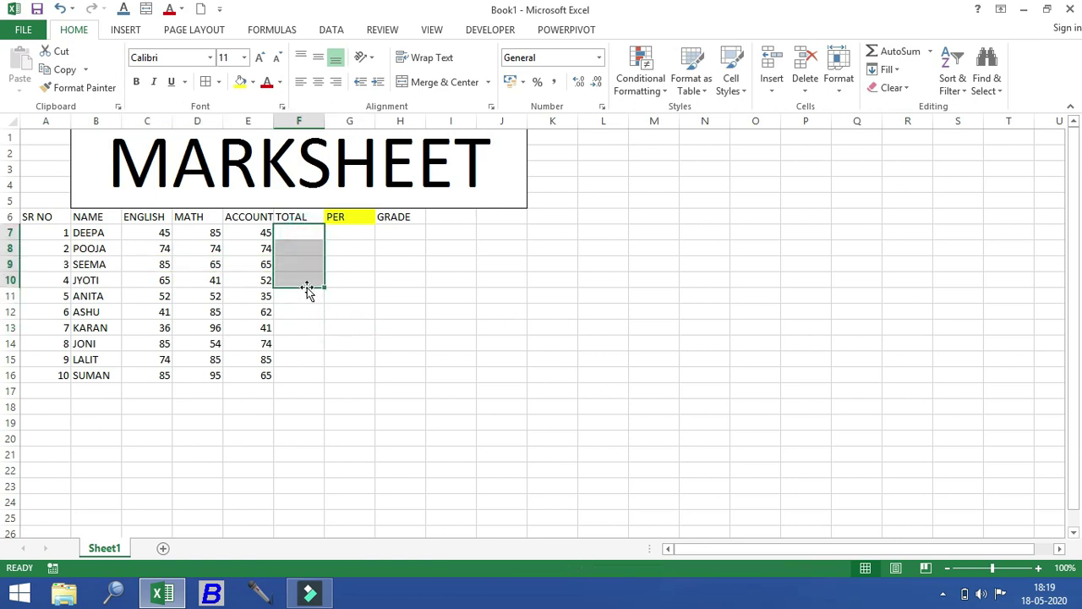
- Total the marks of rows 7 to 16 at once with AutoSum, and clear the totals from F7:F16 again
drag(163, 234, 286, 374)
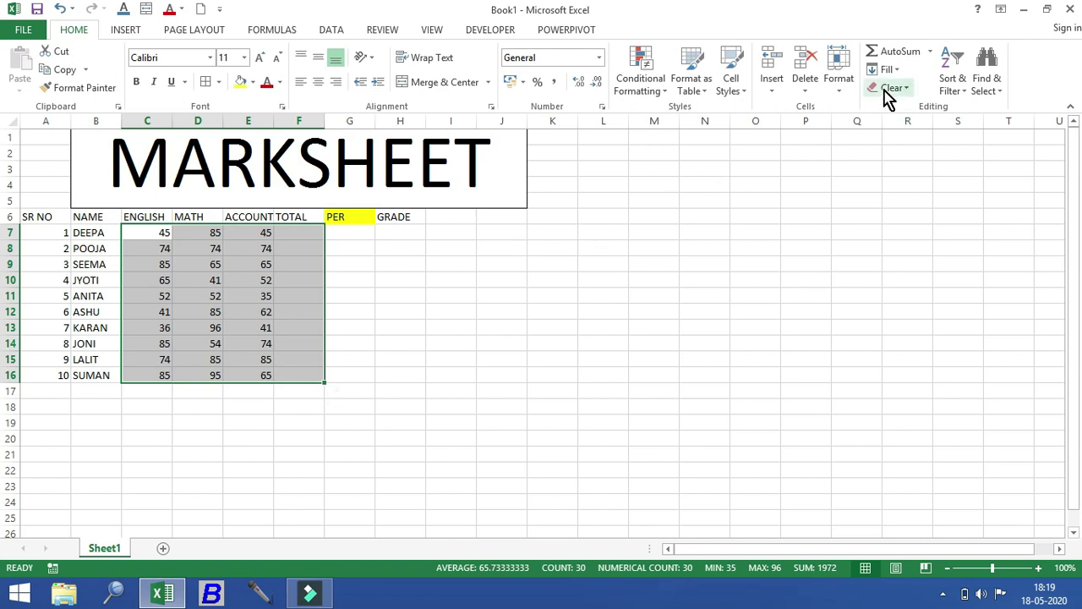
click(899, 52)
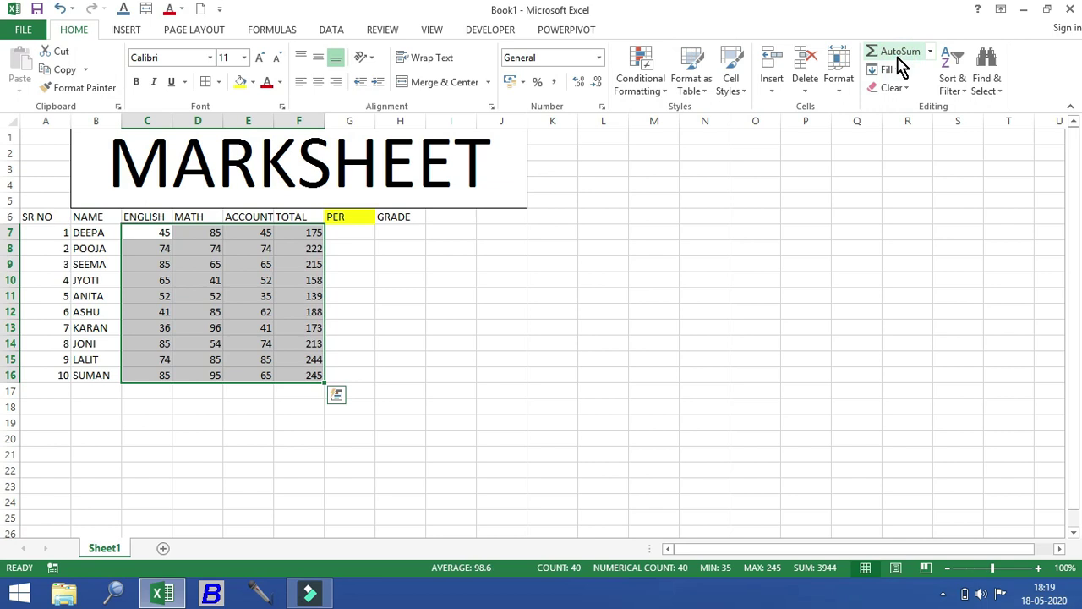
click(509, 283)
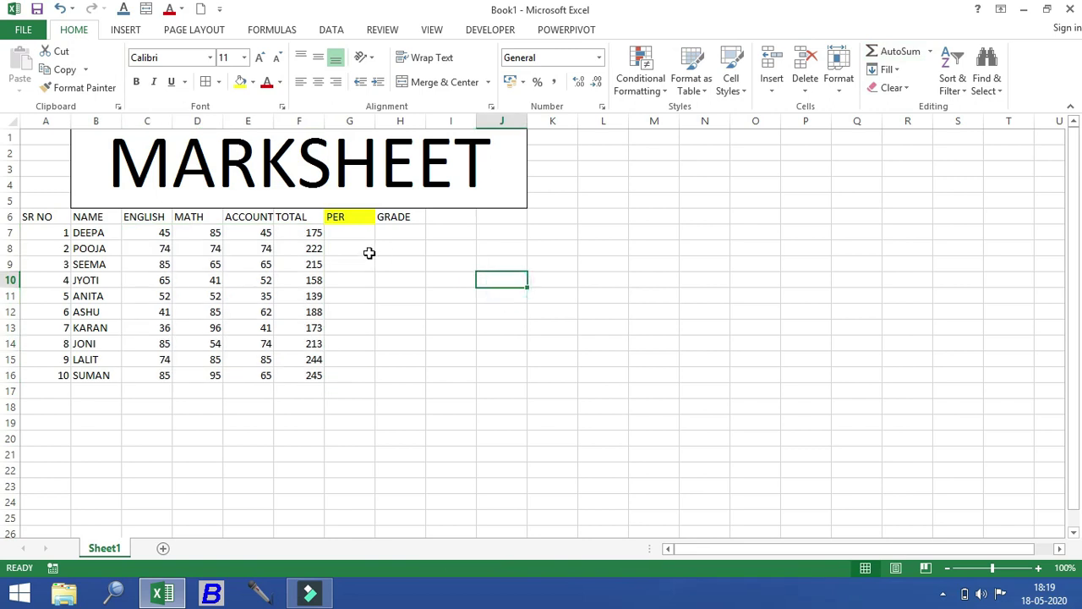
drag(303, 232, 302, 377)
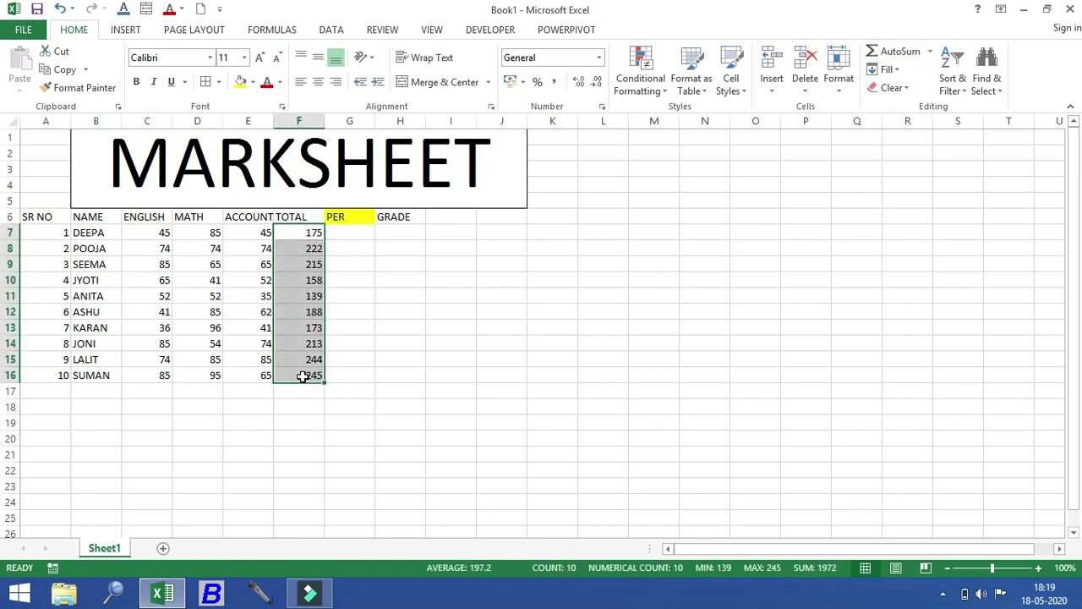
key(Delete)
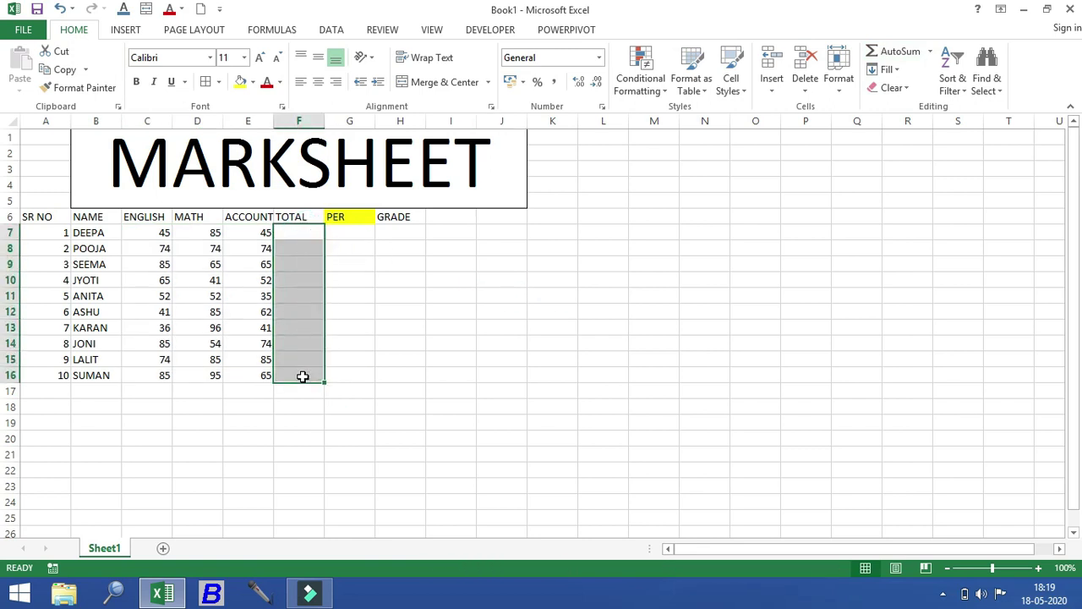
- Enter the formula =SUM(C7:E7) in cell F7 to total the first student's marks
text(=S)
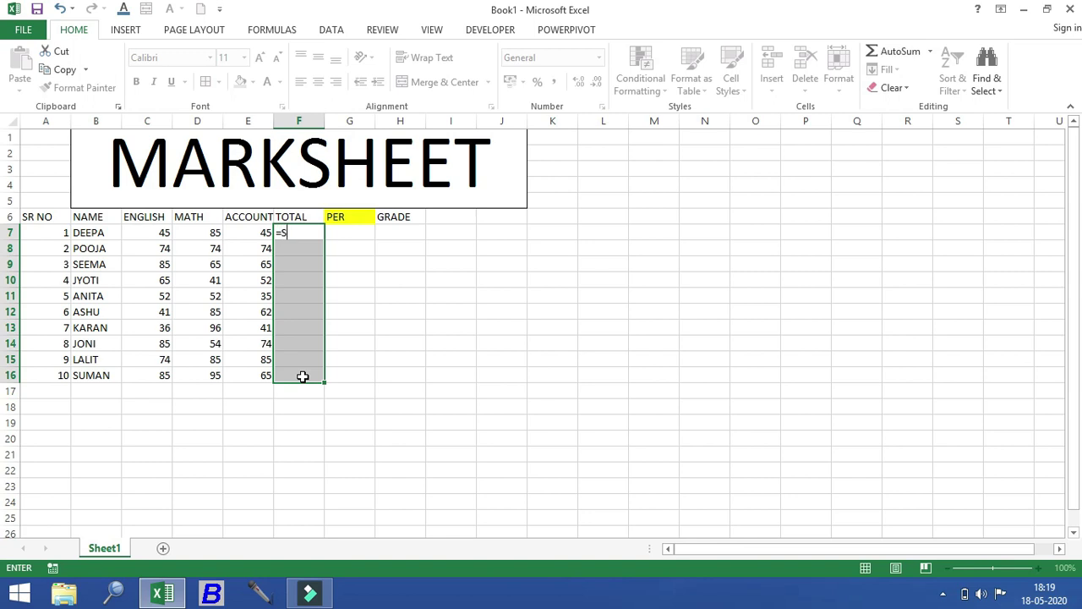
text(UM)
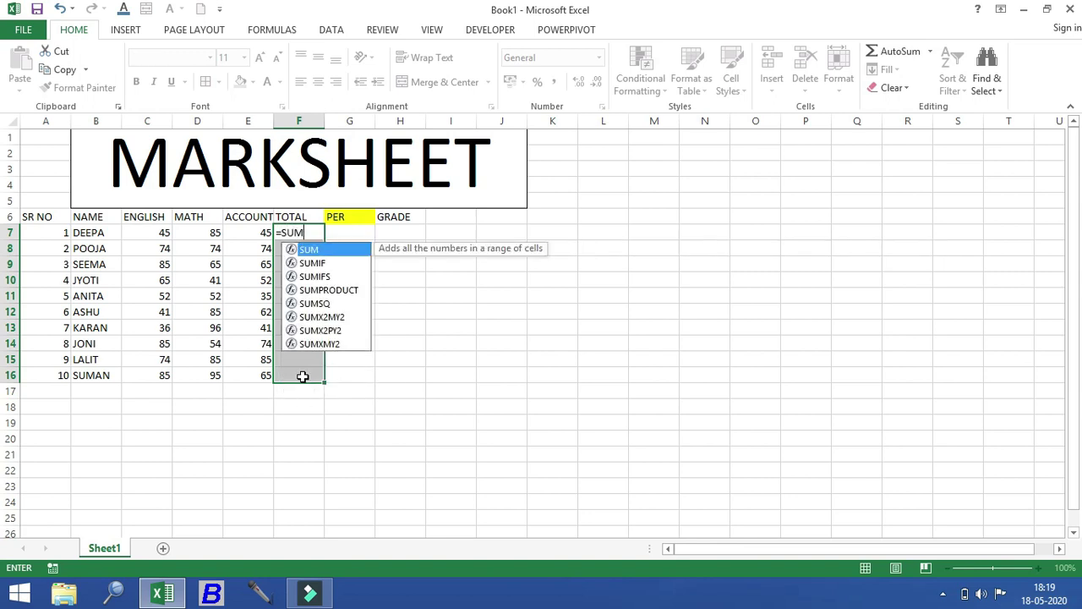
text(()
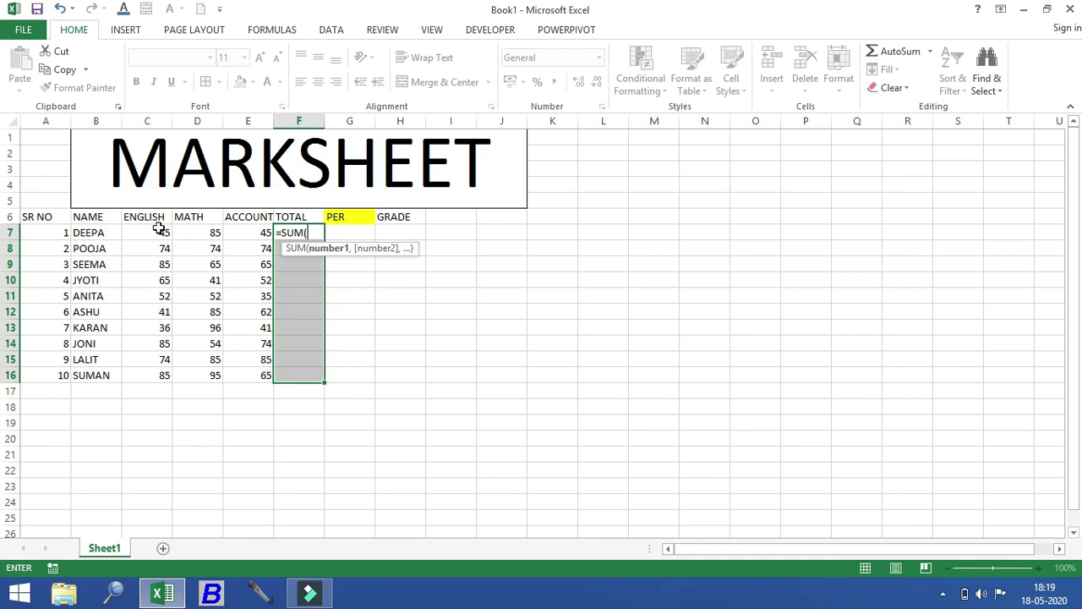
drag(158, 228, 244, 231)
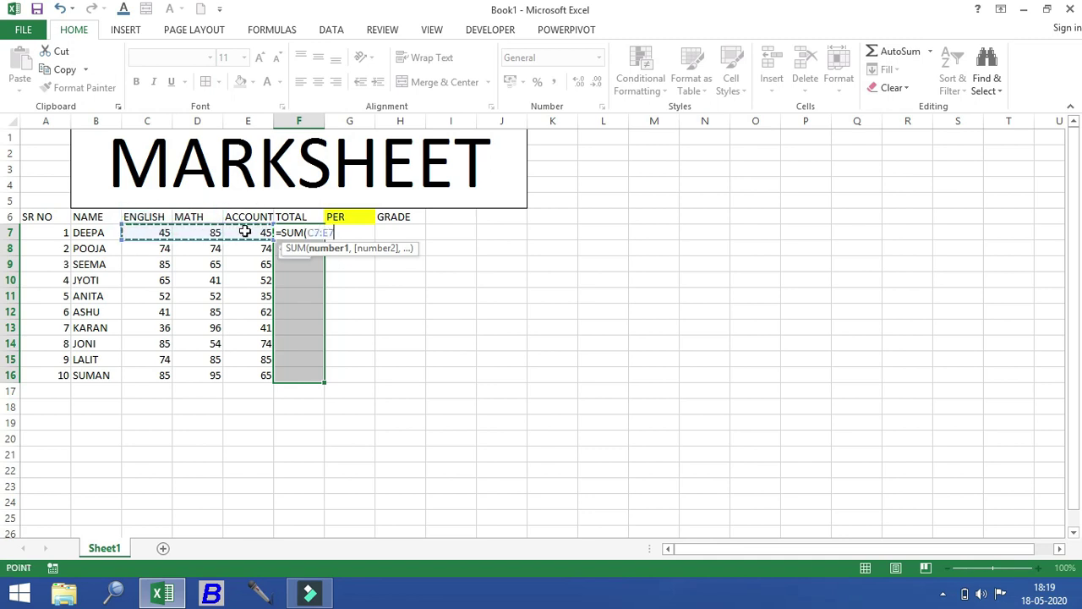
text())
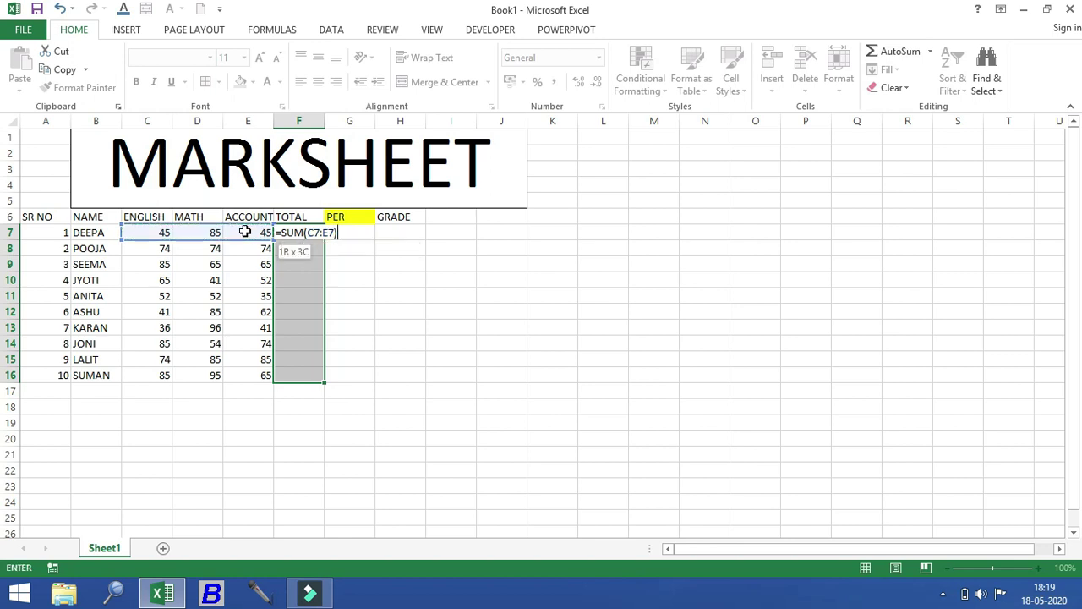
key(Return)
- Fill the SUM formula from F7 down through F16 for the remaining students
click(370, 258)
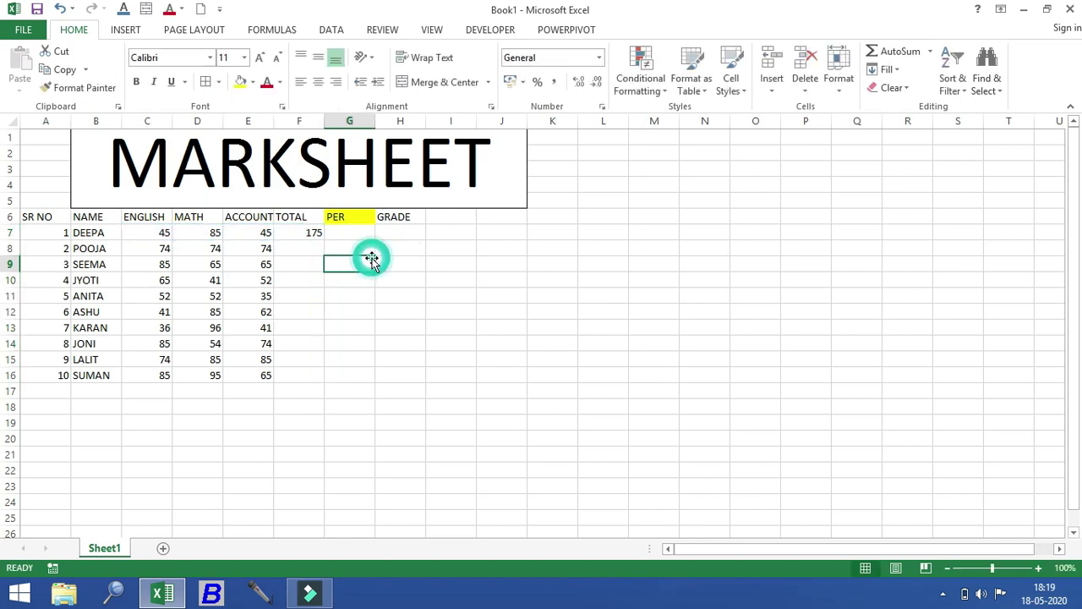
click(313, 234)
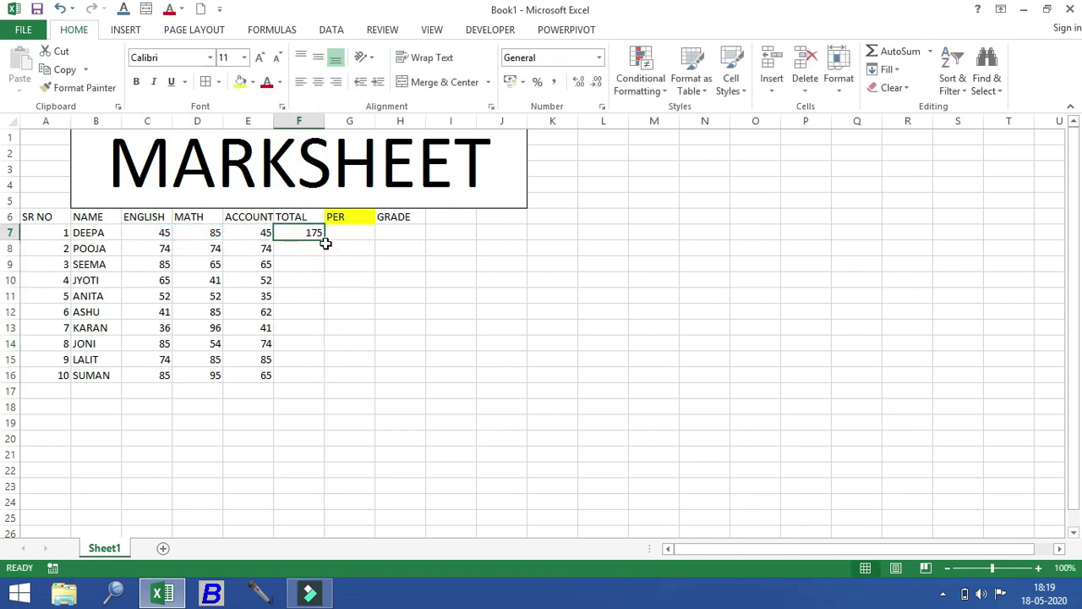
drag(325, 242, 312, 377)
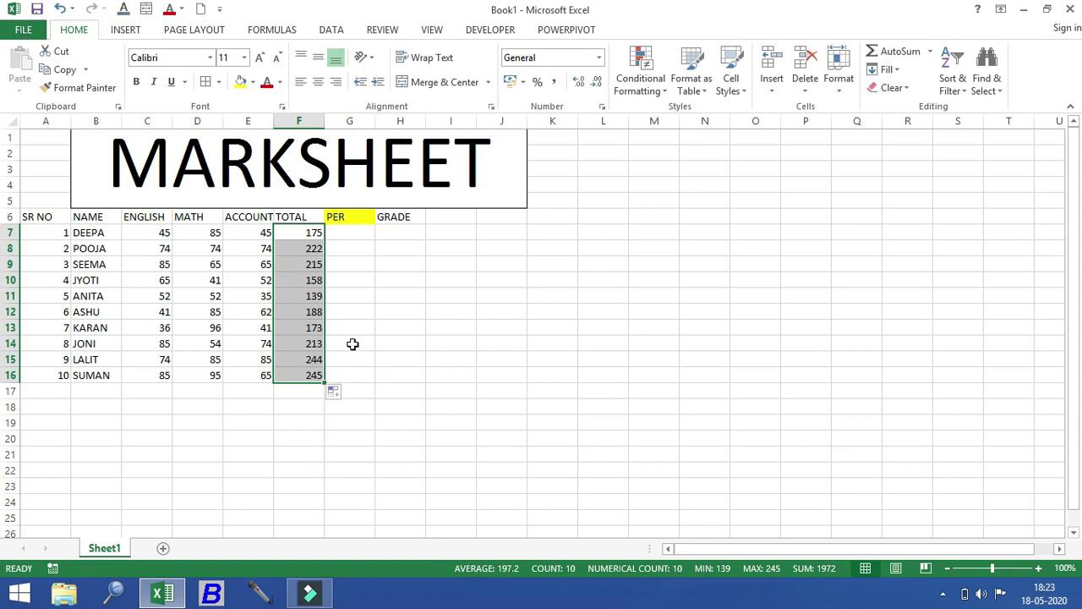
- Enter the percentage formula =F7/300*100 in cell G7 of the PER column
click(330, 229)
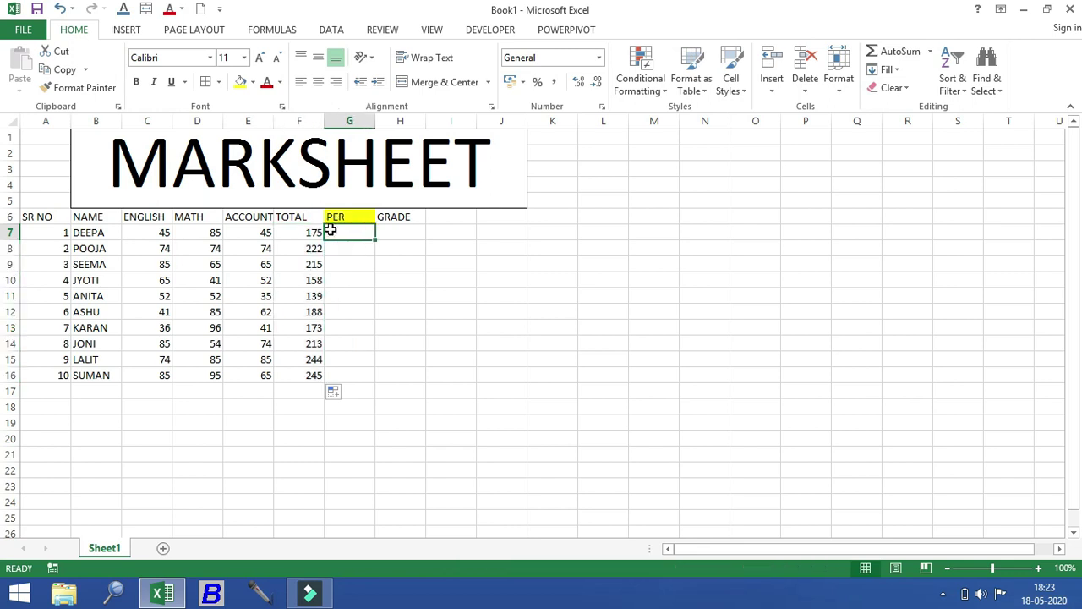
text(=)
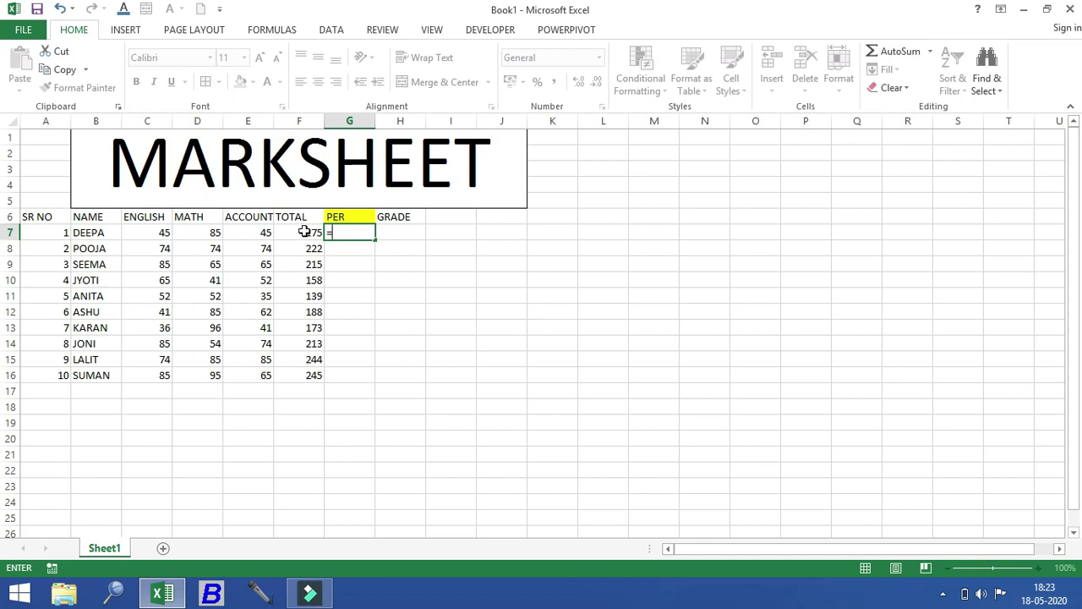
click(304, 232)
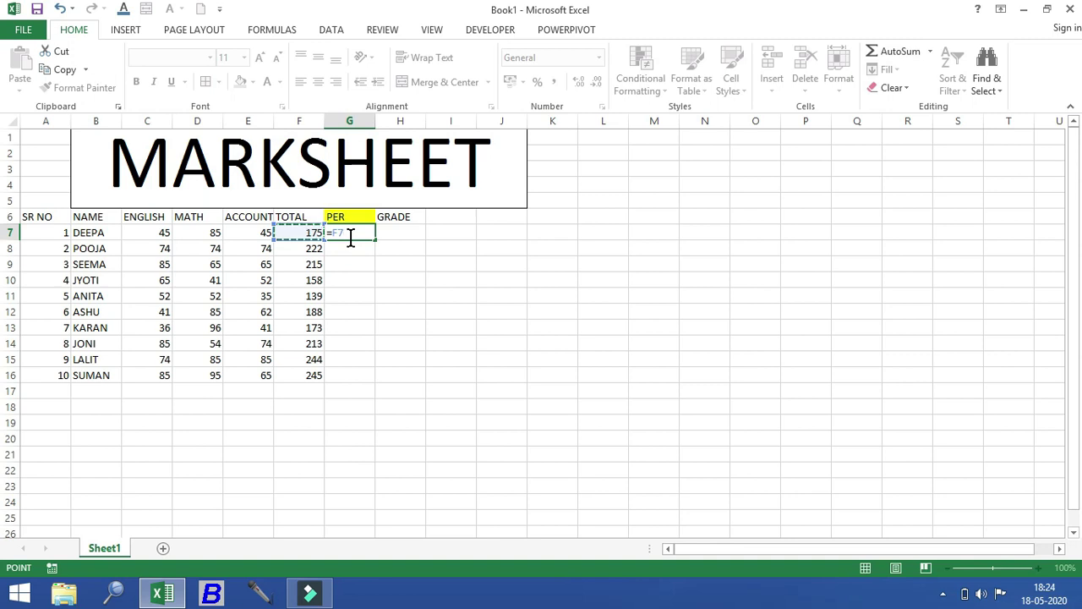
text(/300*100)
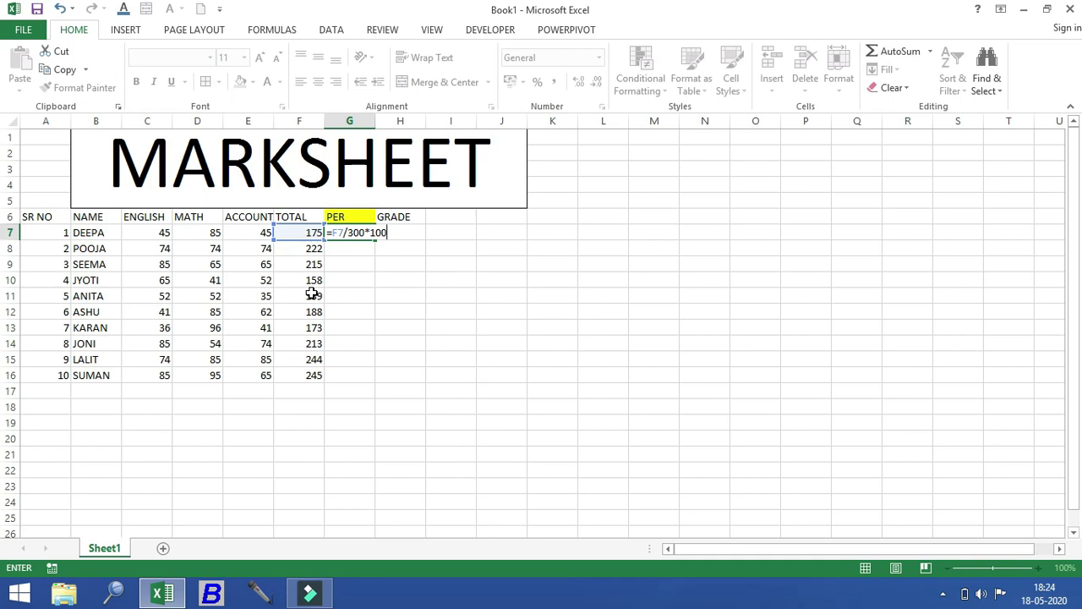
key(Return)
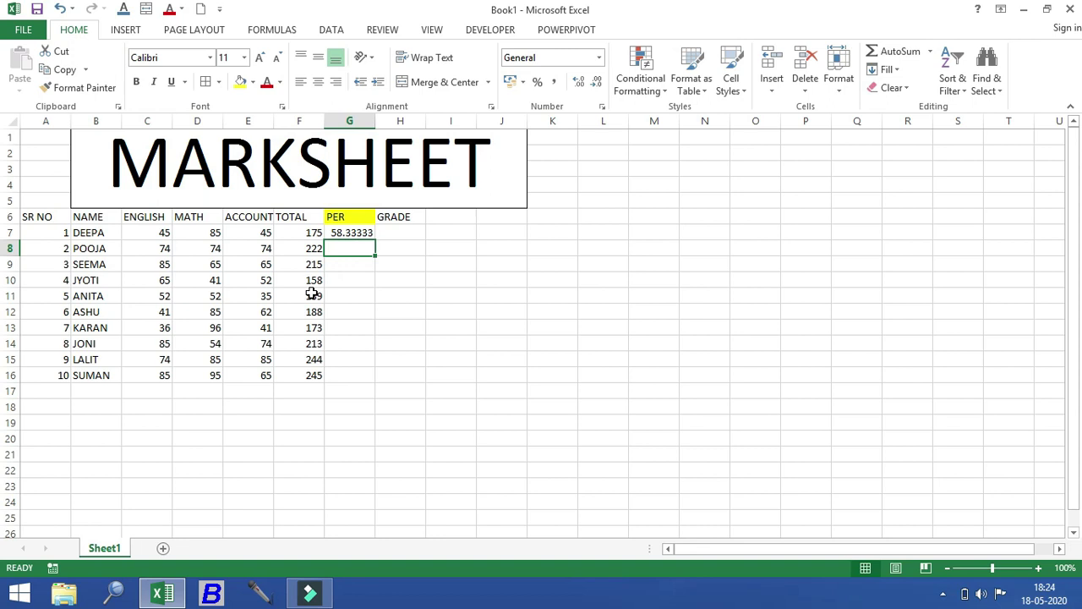
- Enter the percentage formula =F8/300*100 in cell G8 for the second student
text(=)
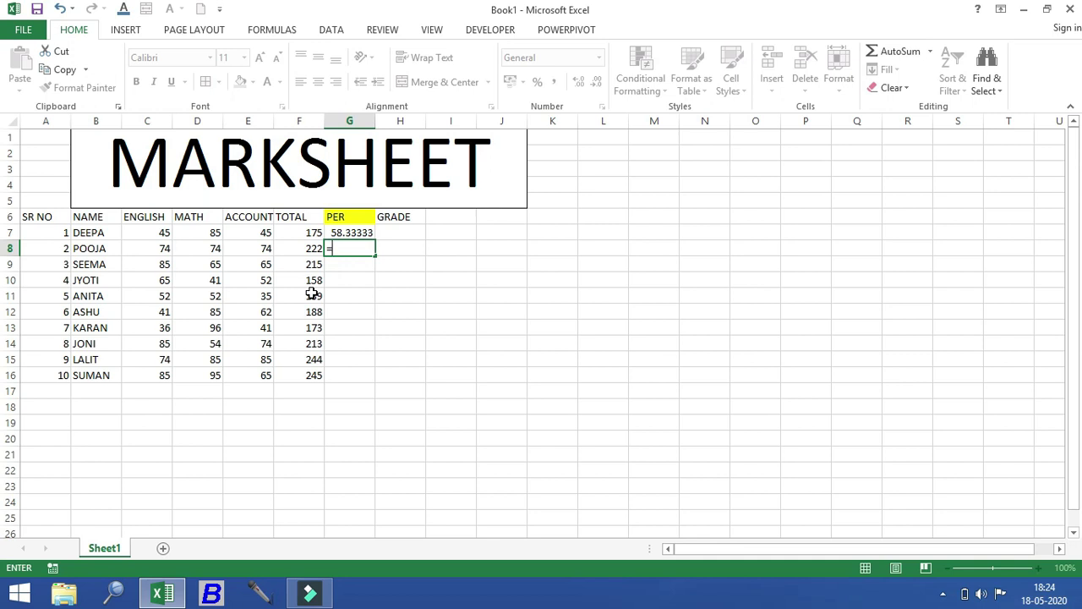
click(304, 248)
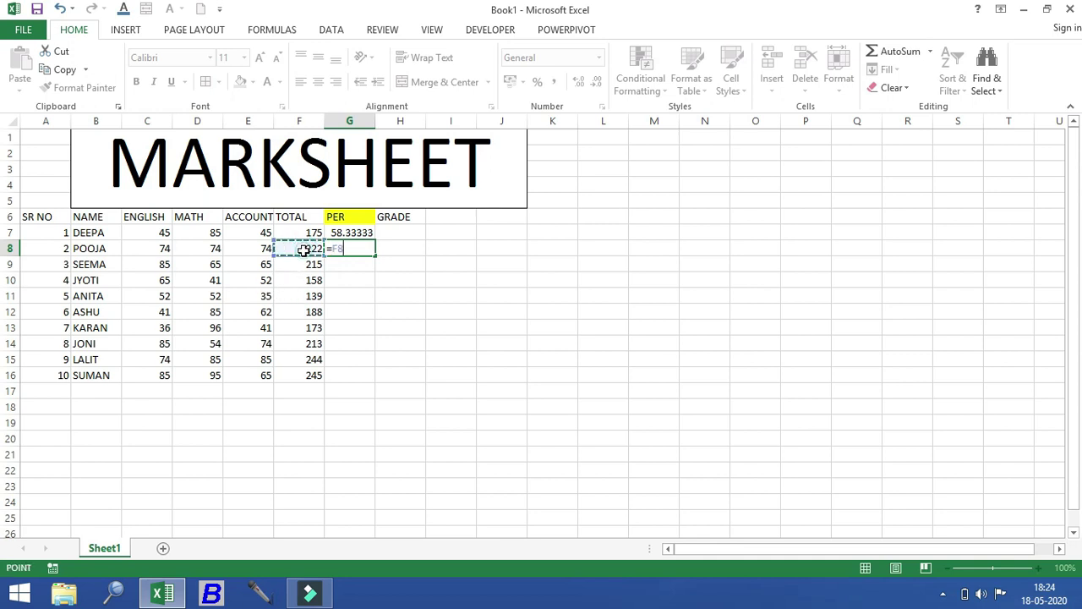
text(/)
text(300)
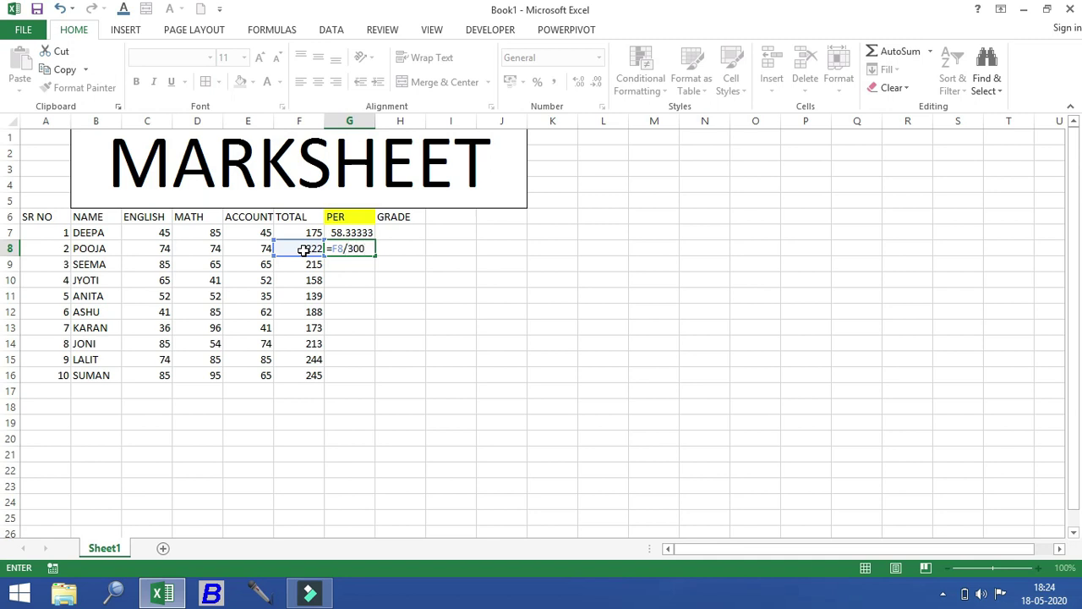
text(*100)
key(Return)
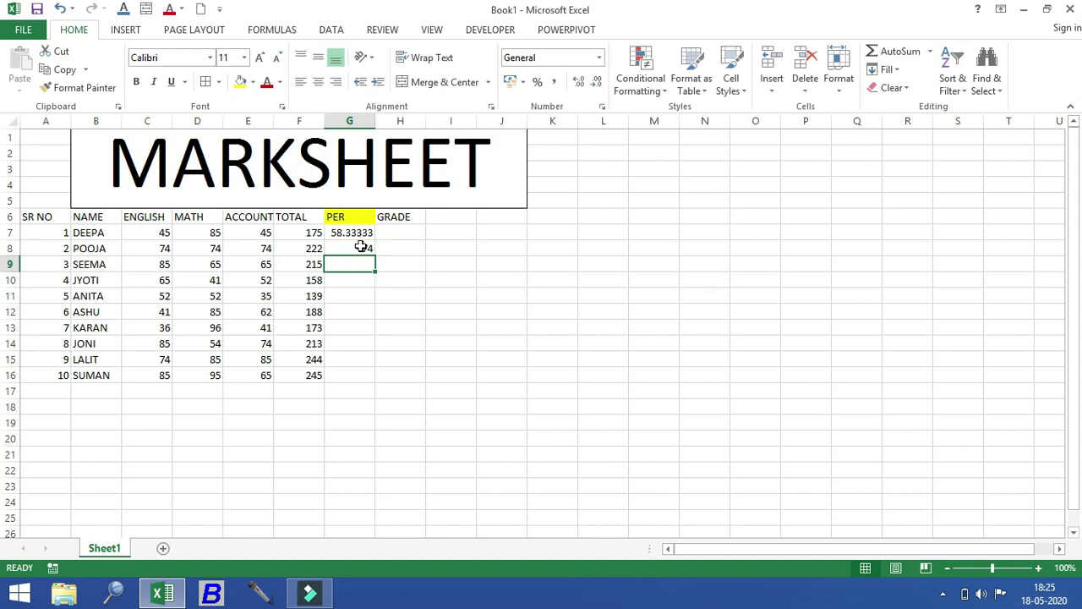
- Fill the percentage formula from G8 down through G16 for the remaining students
click(361, 246)
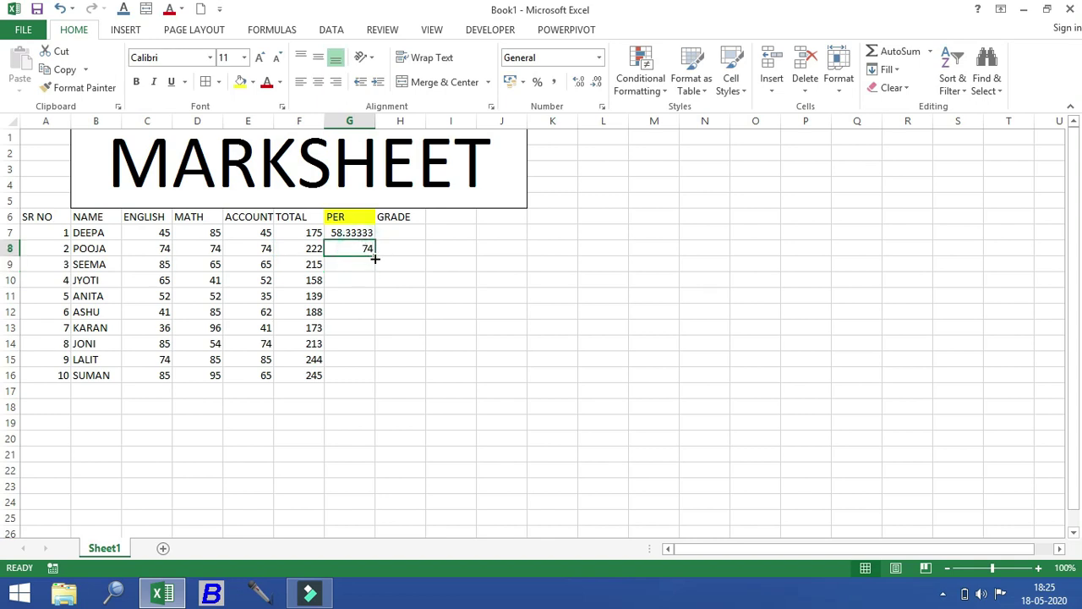
drag(374, 257, 373, 382)
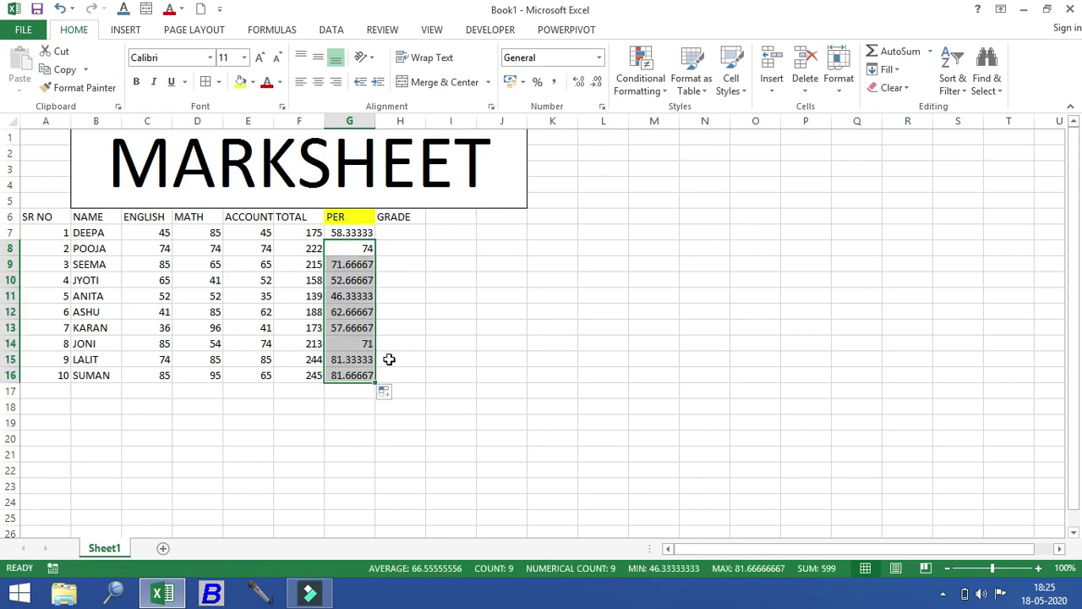
click(389, 359)
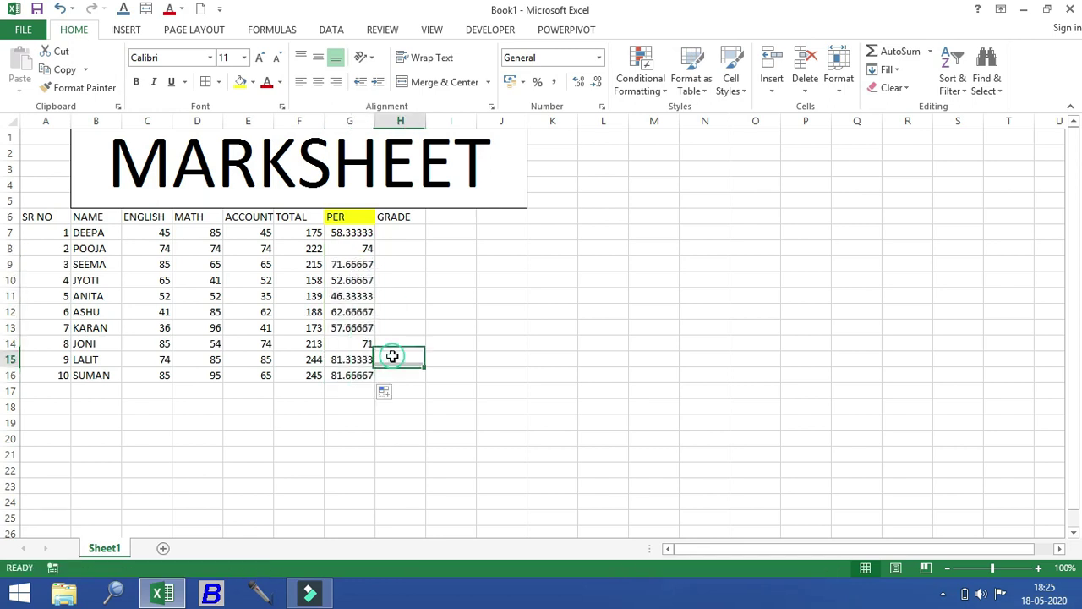
- Begin the grade formula in H7 with =IF(G7>=80,"A+", for the first student
click(394, 235)
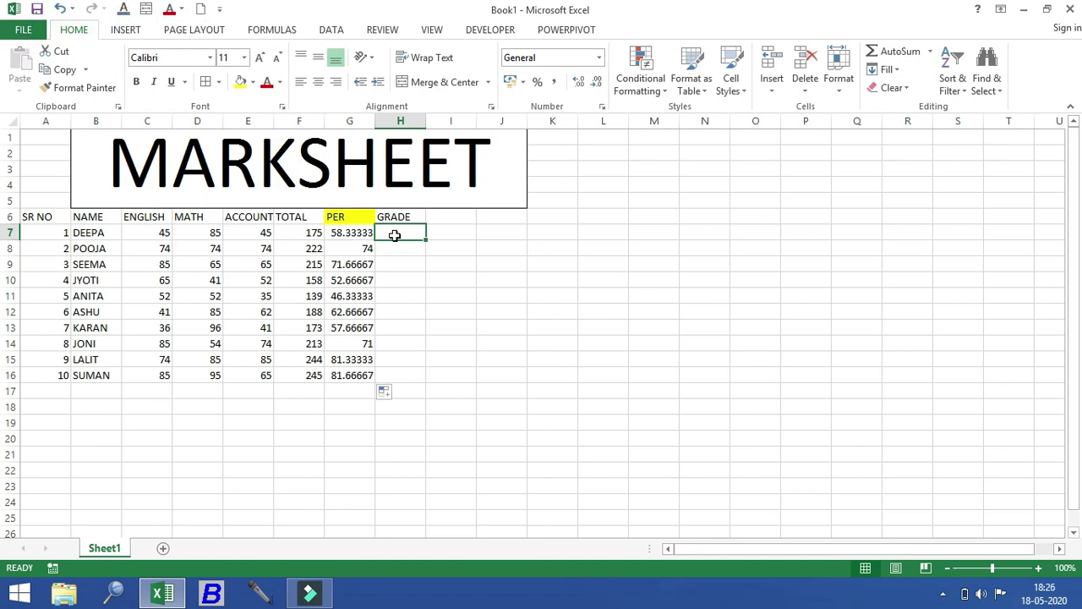
text(=)
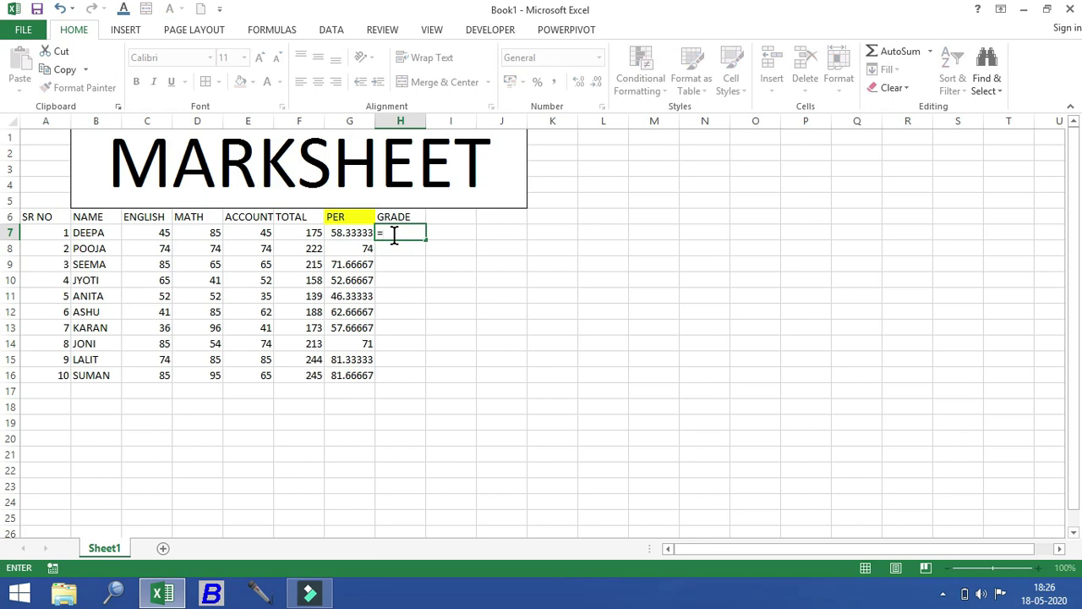
text(IF)
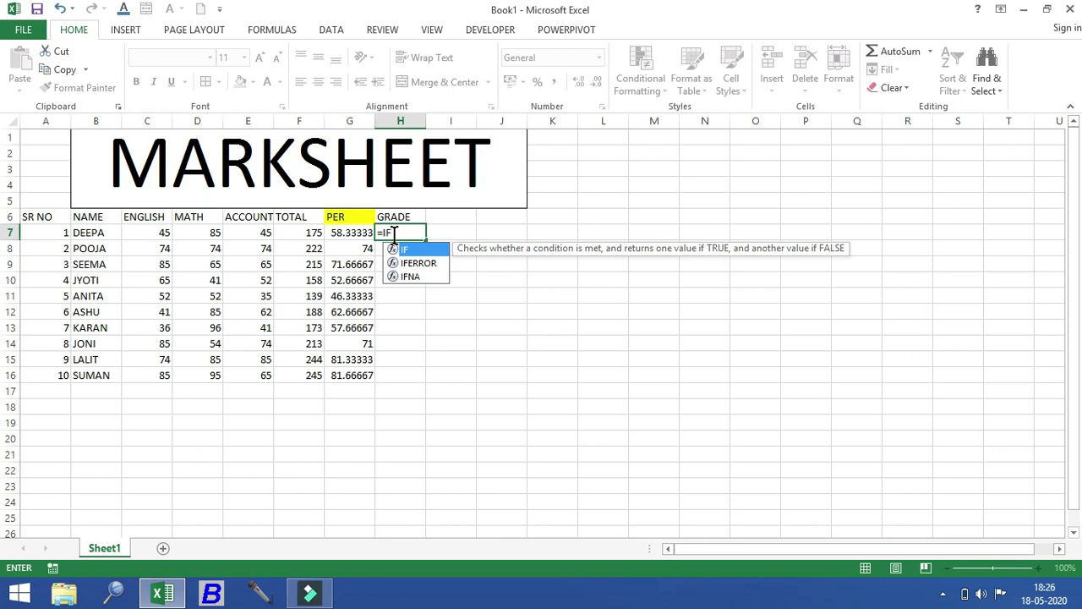
text(()
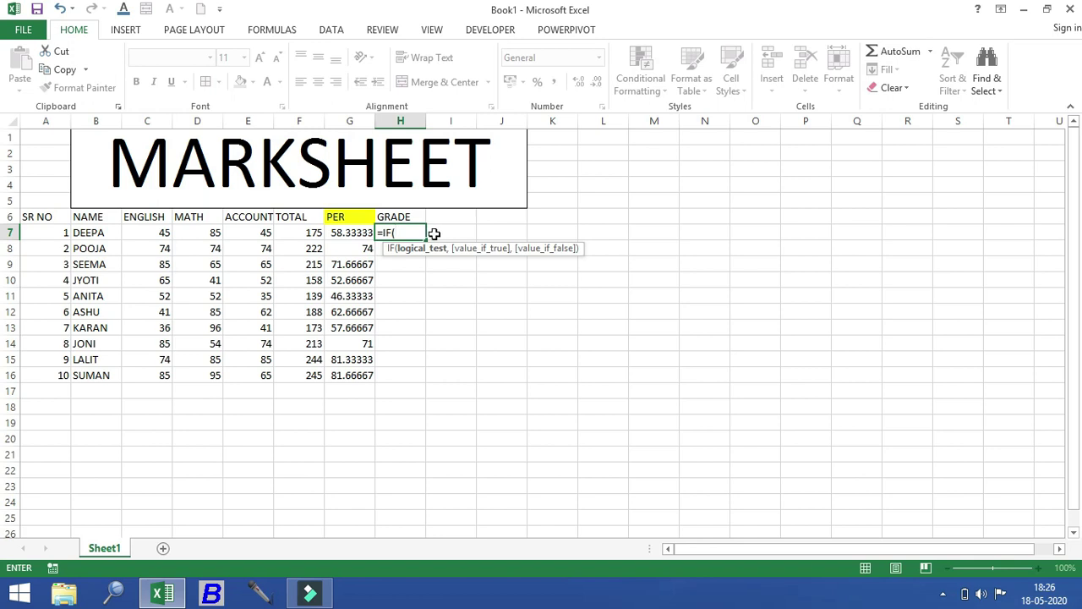
click(352, 232)
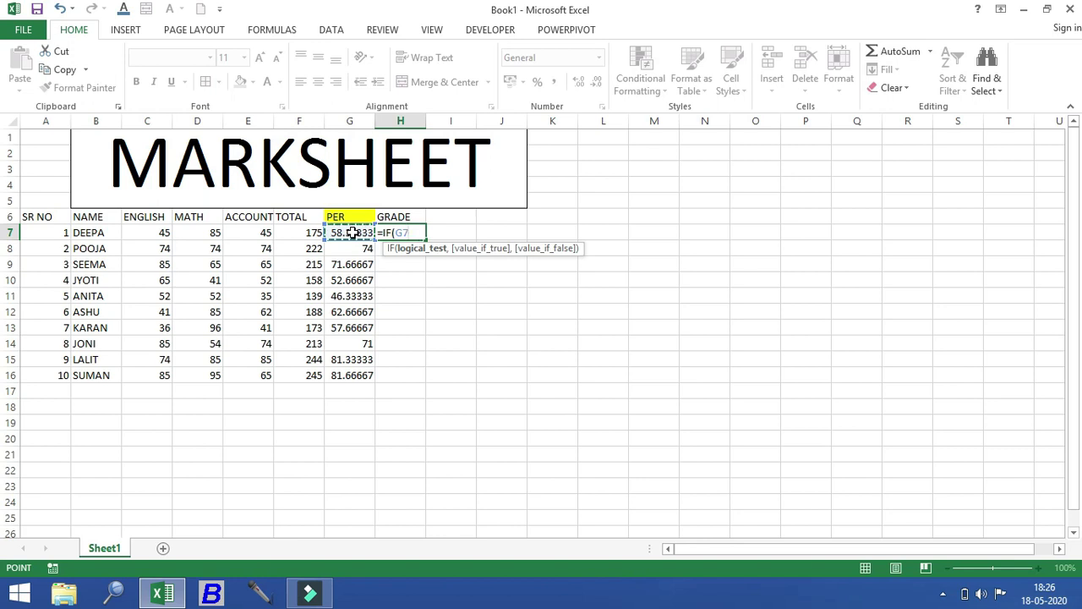
text(>=80,)
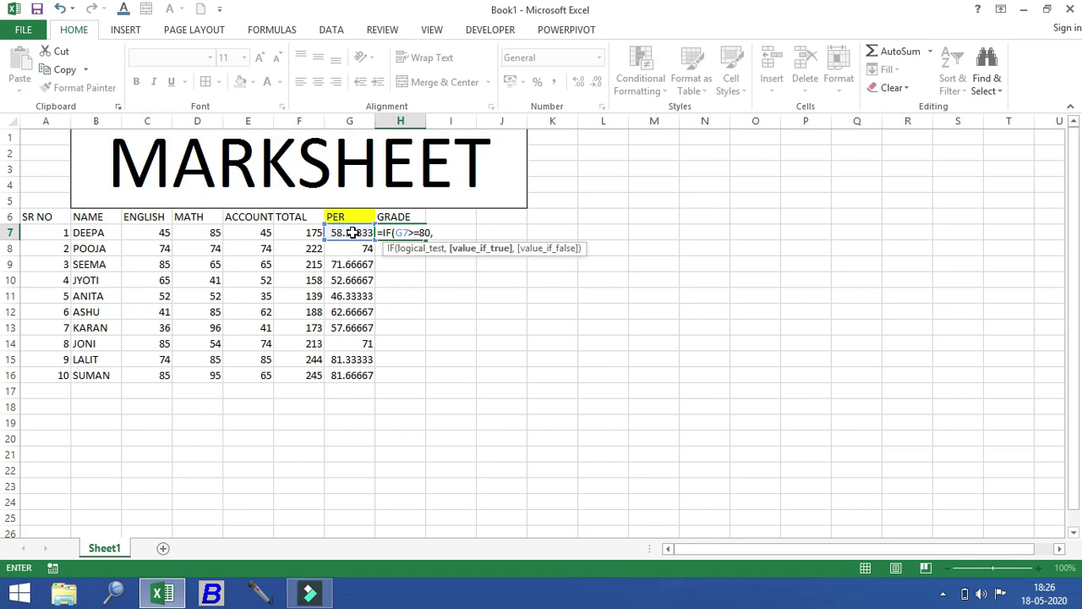
text("A+")
text(,)
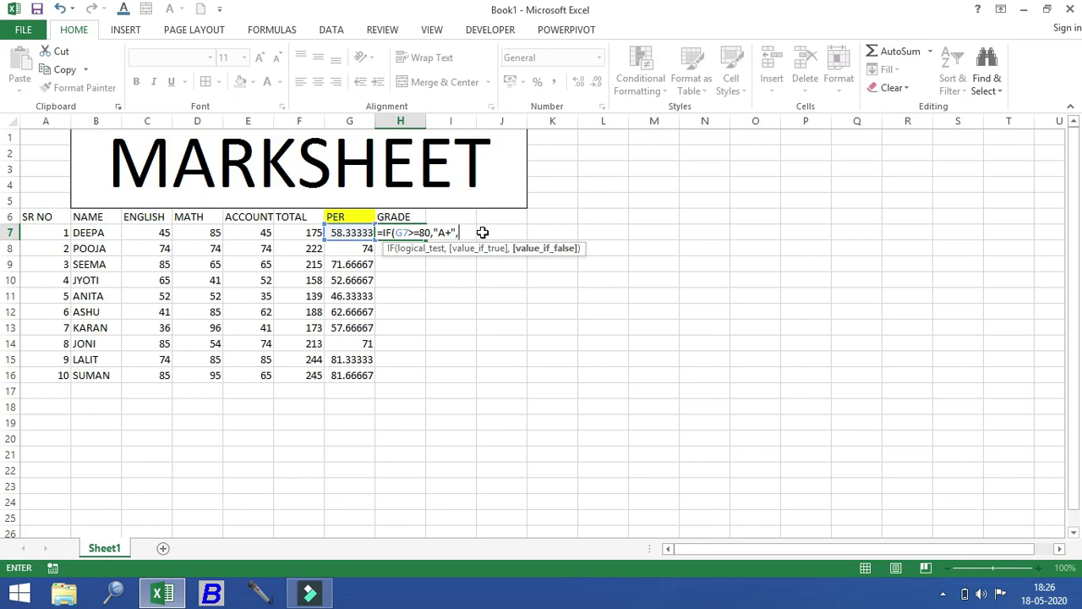
- Nest a second condition IF(G7>70,"A", in the H7 grade formula
text(IF)
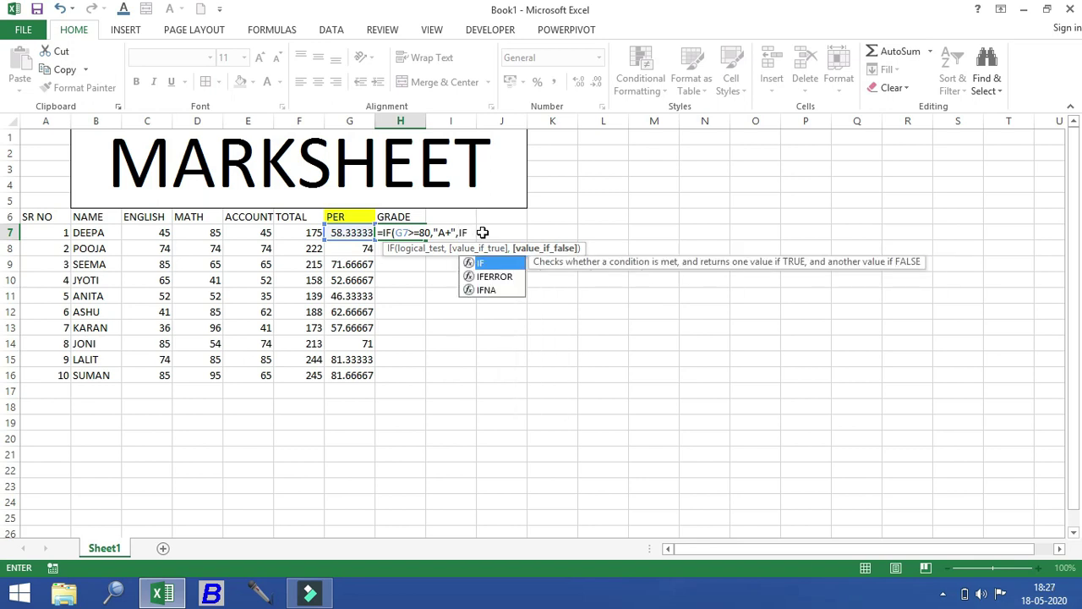
text(()
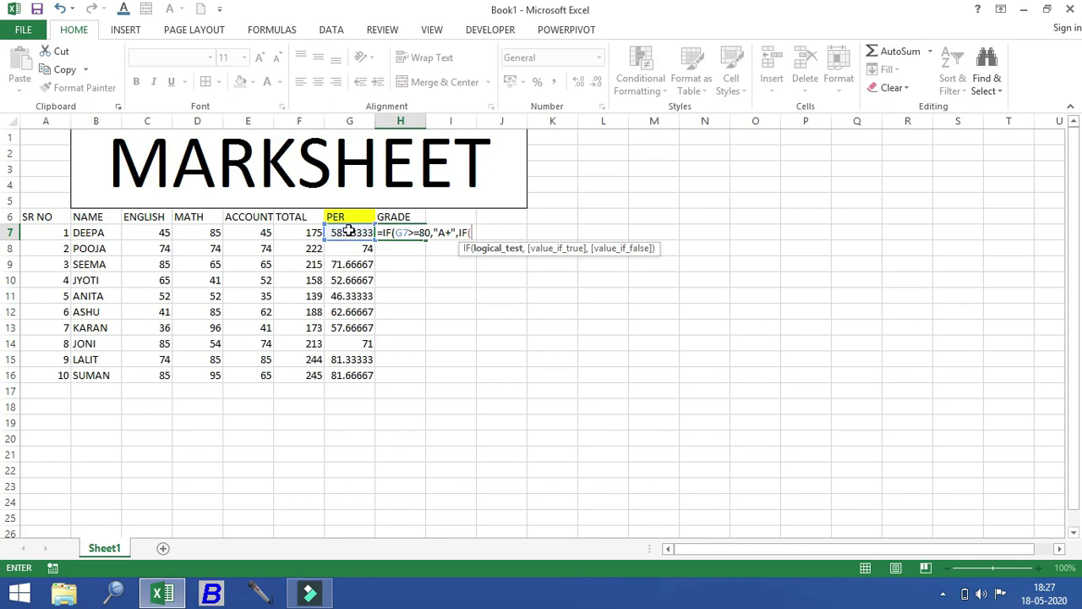
click(349, 233)
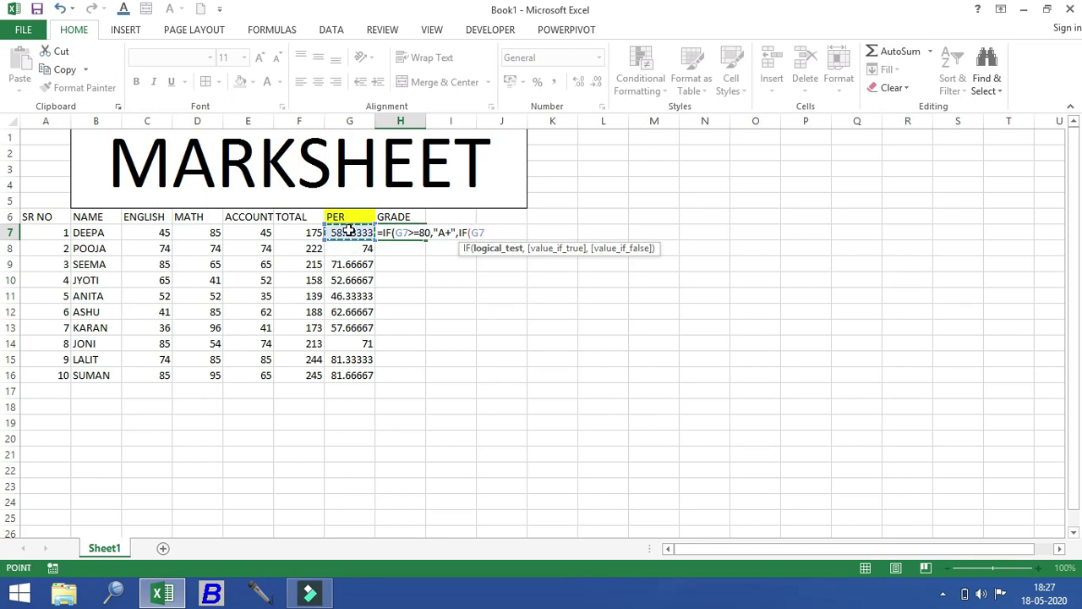
text(>70A)
key(BackSpace)
text(,"A)
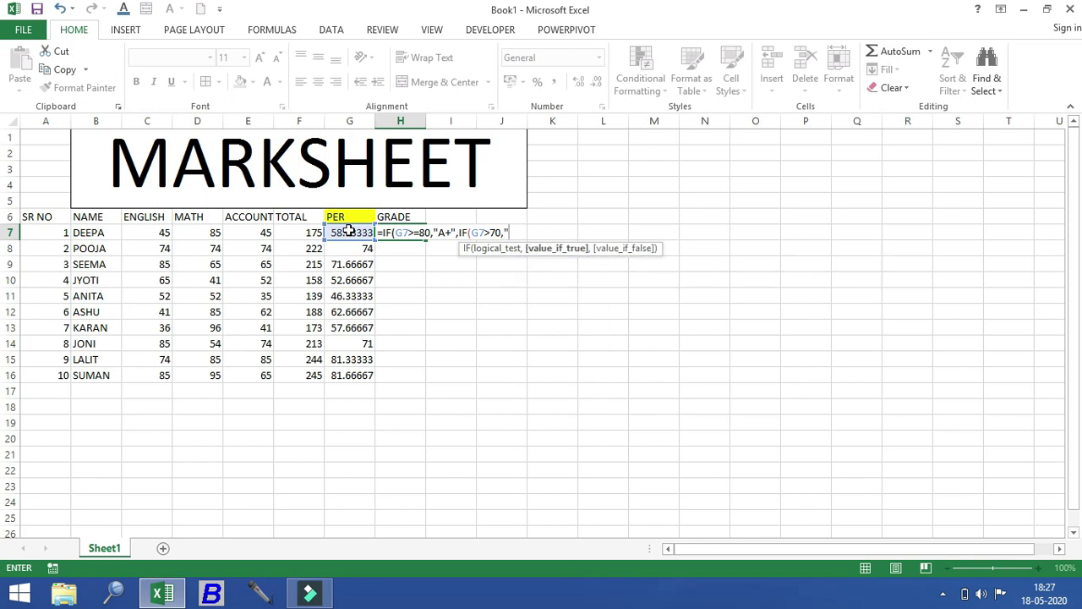
text(",)
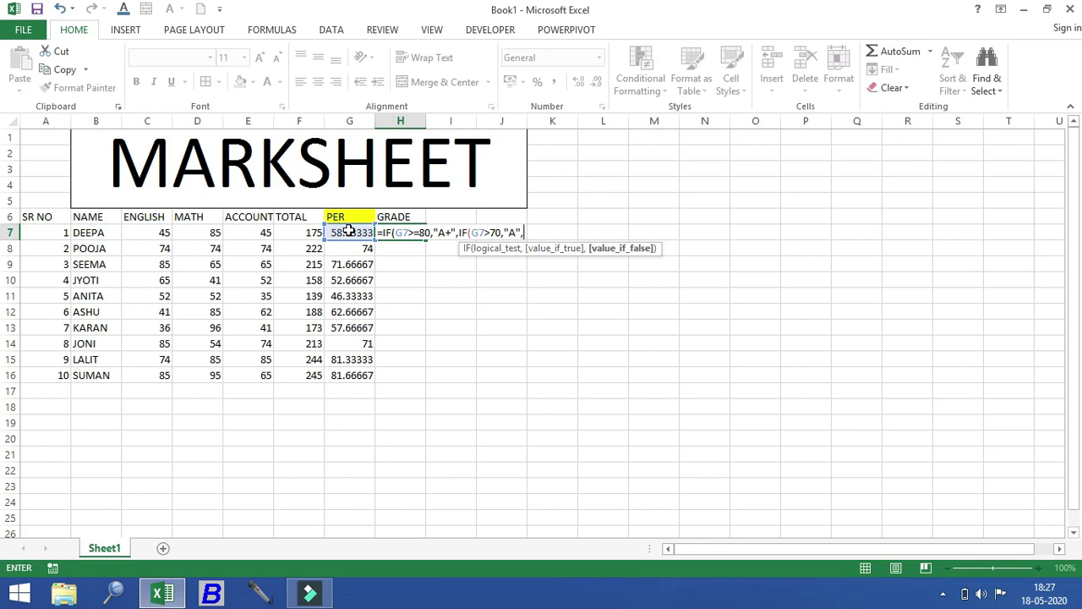
- Nest a third condition IF(G7>=50,"B+", in the H7 grade formula
text(IF)
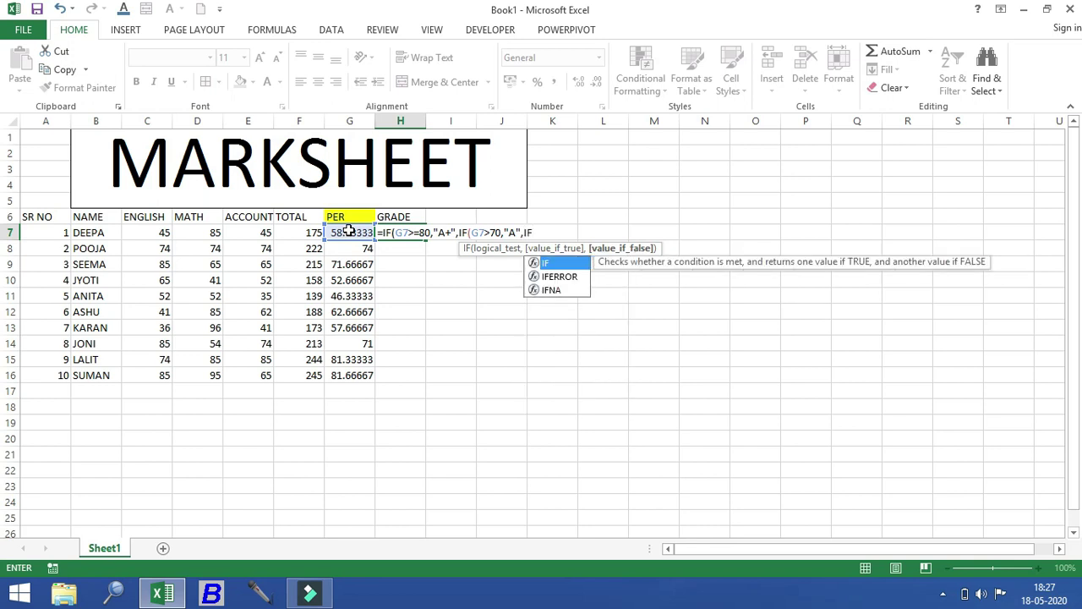
text(()
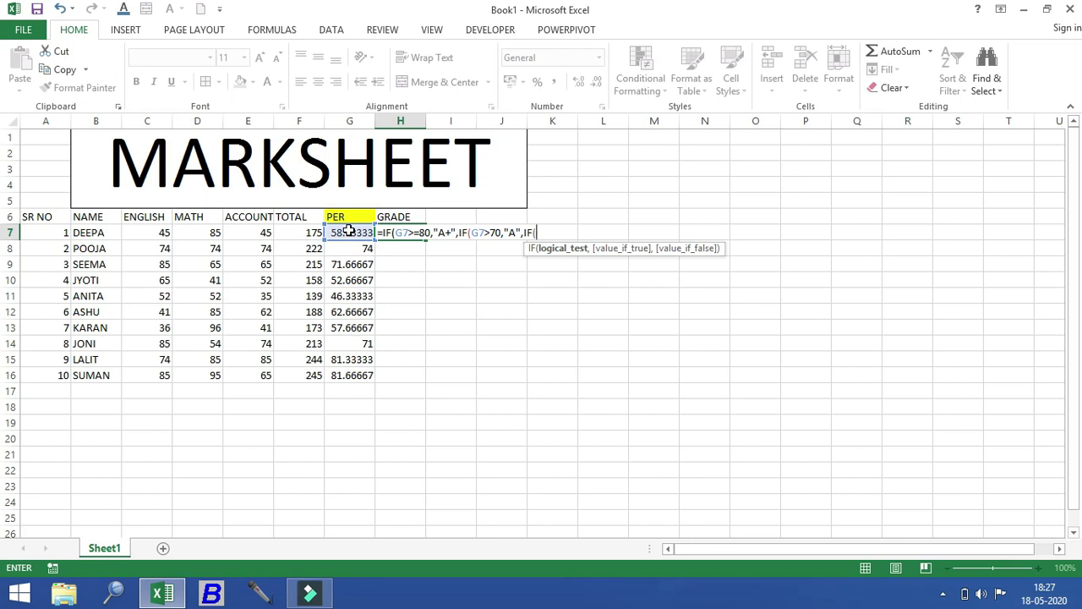
text(50)
key(BackSpace)
key(BackSpace)
click(346, 231)
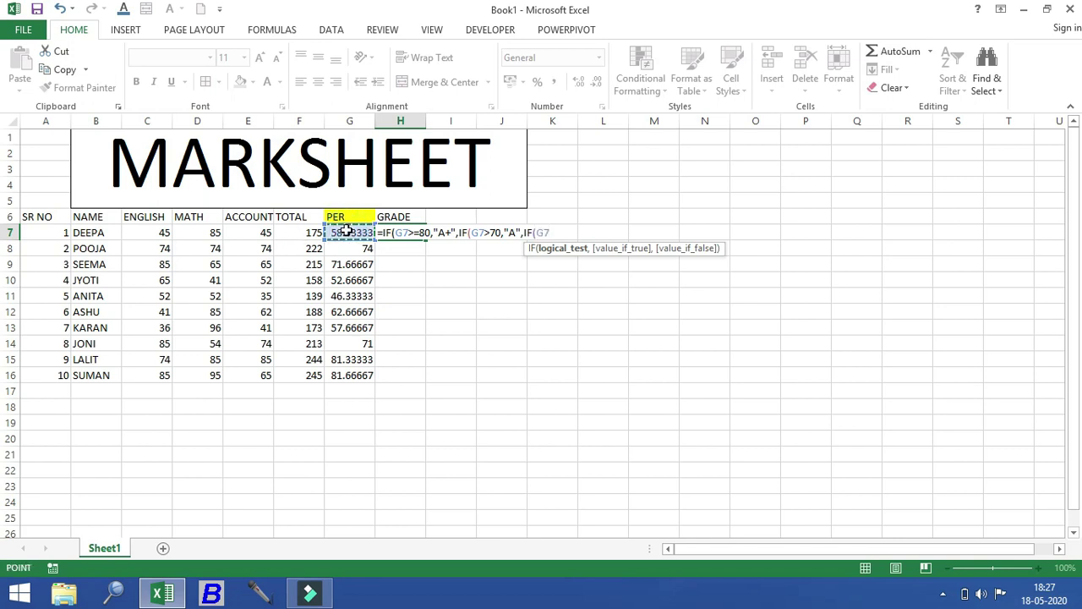
text(>=50,)
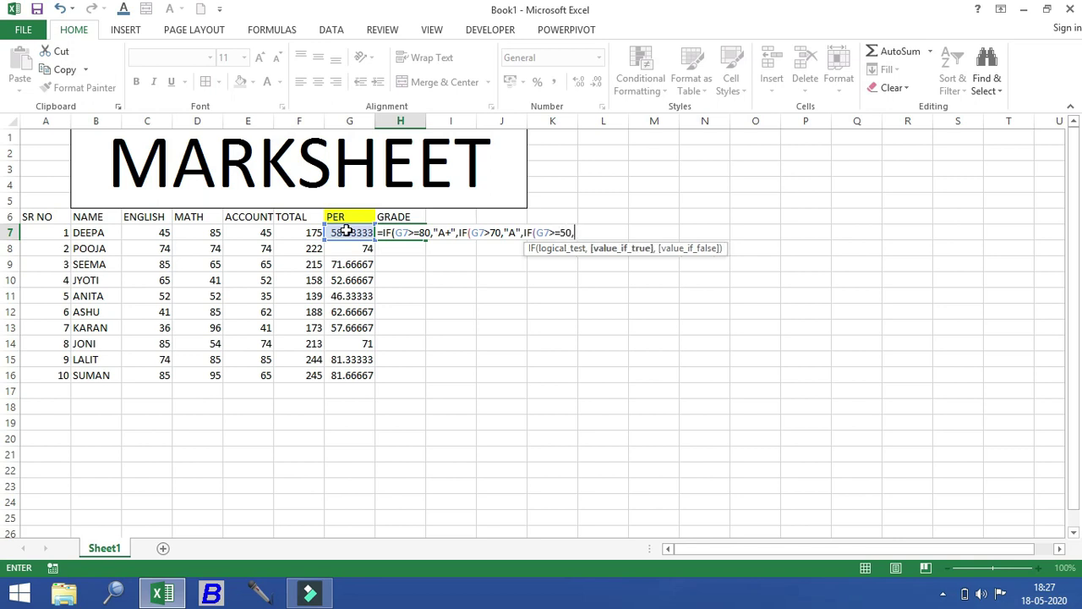
text(")
text(B+",)
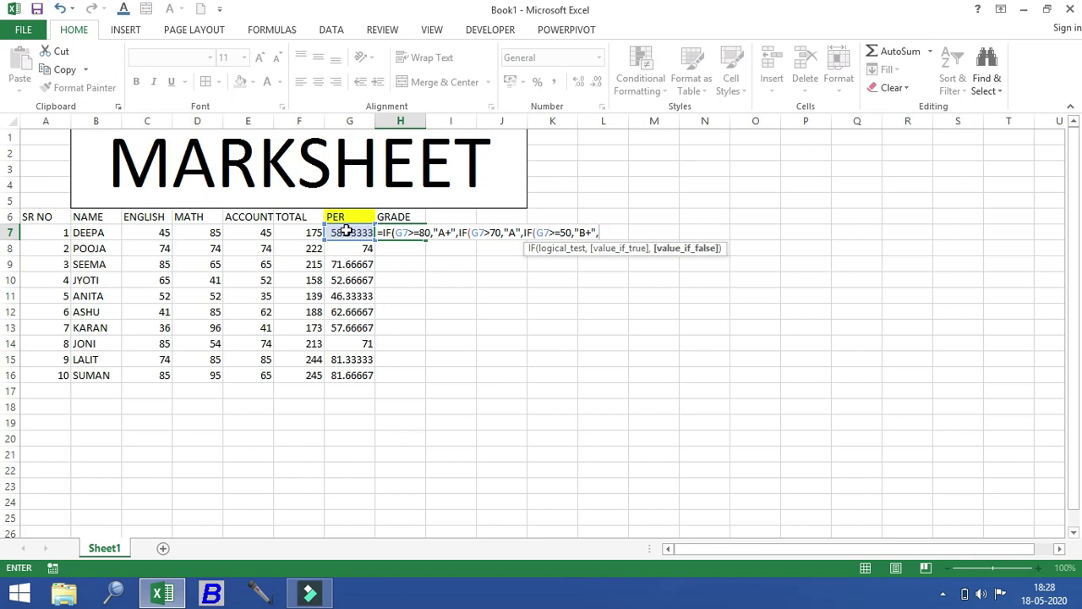
- Complete the H7 grade formula with the nested condition IF(G7<=49,"FAIL")))) and enter it
text(IF)
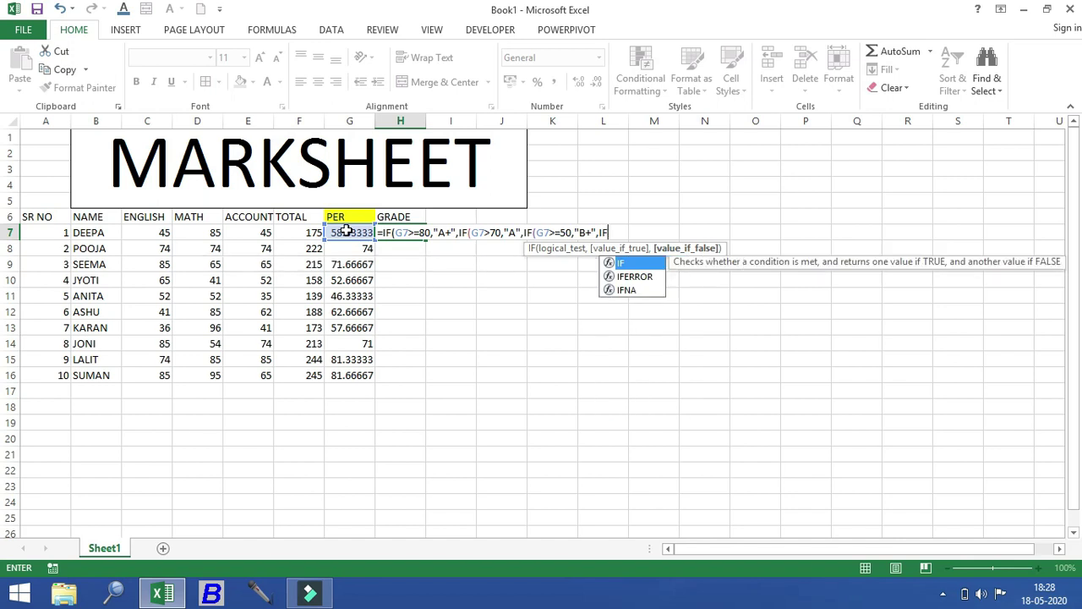
text(()
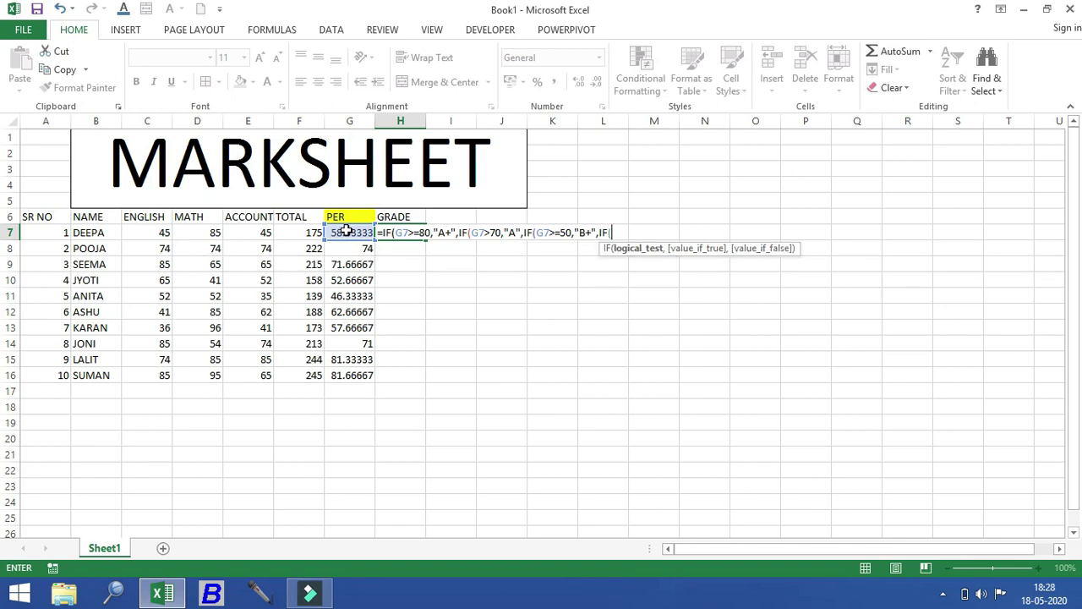
click(346, 232)
text(<=49,")
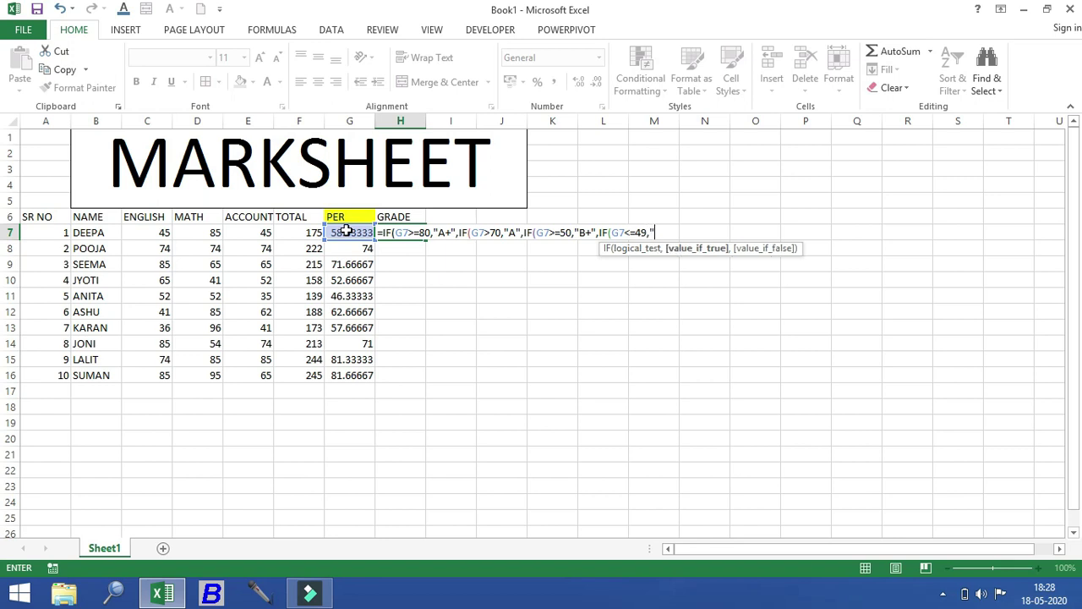
text(FAIL"))))
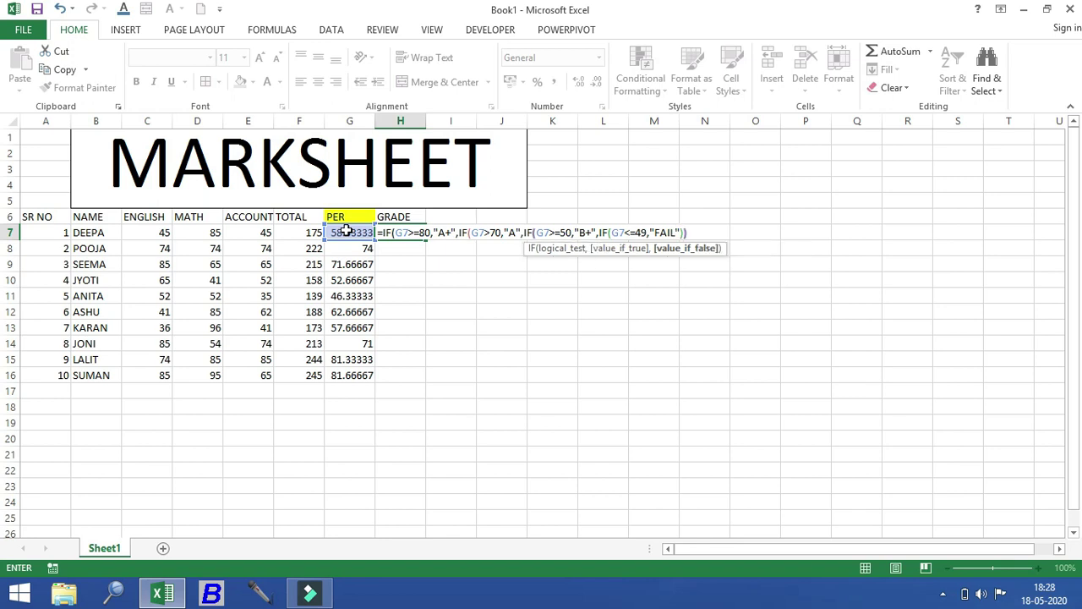
text())
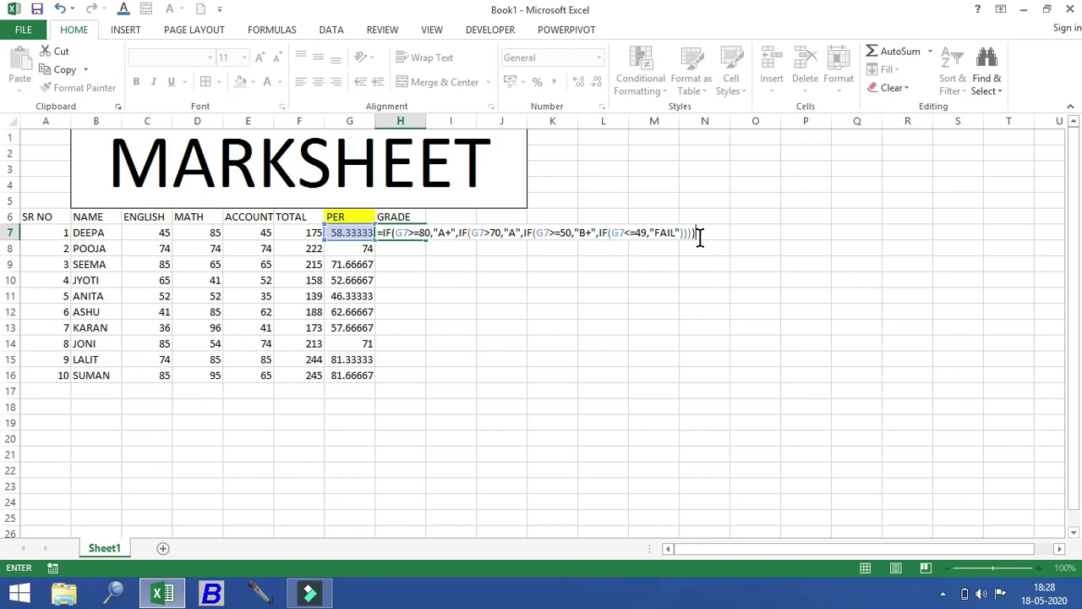
key(Return)
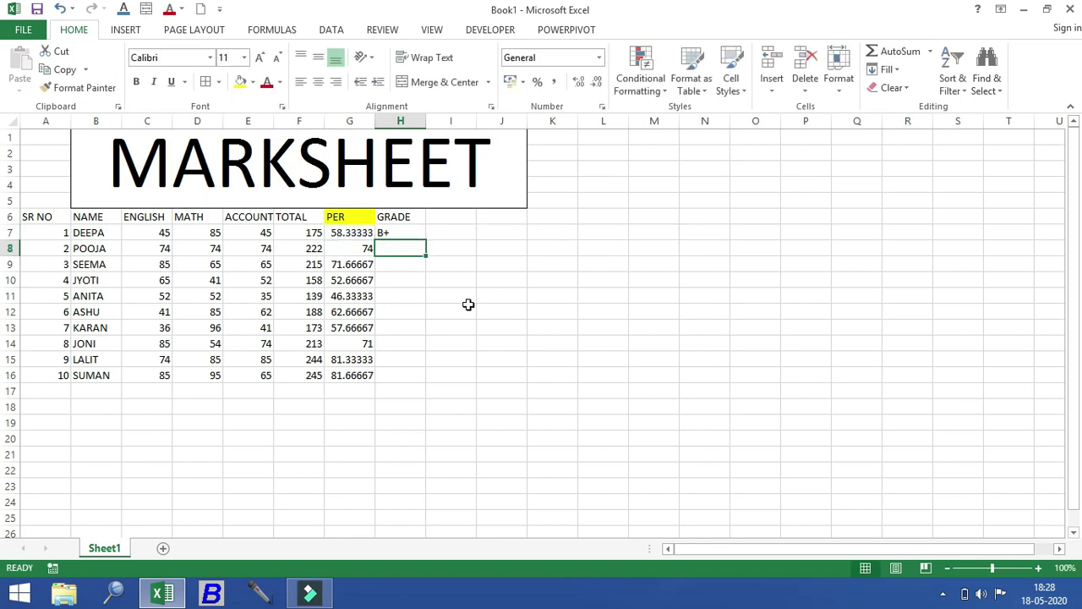
- Fill the grade formula from H7 down through H16 for all the students
click(394, 231)
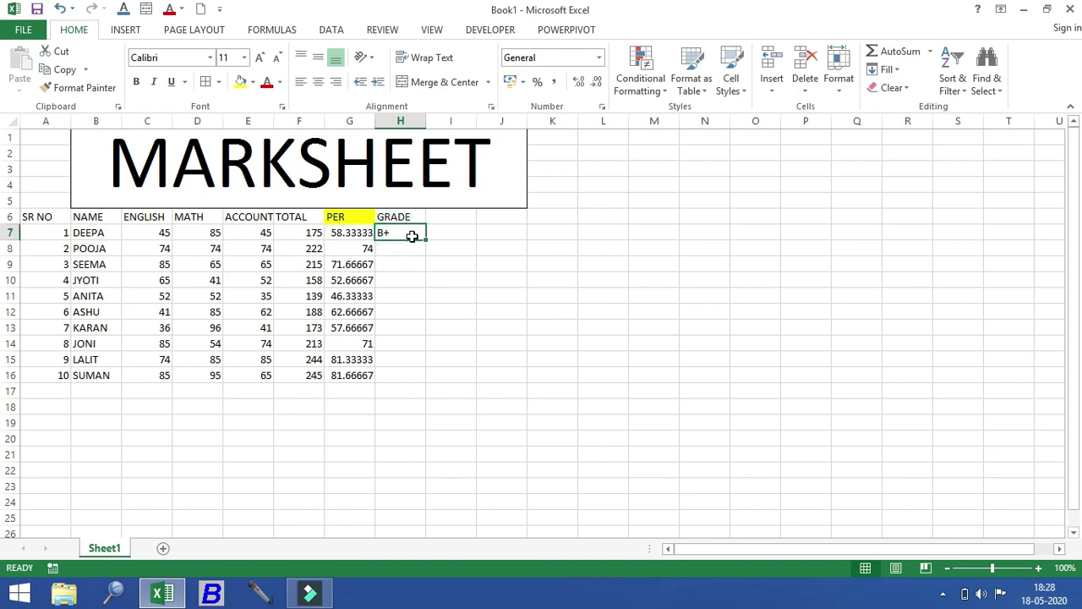
drag(427, 242, 416, 375)
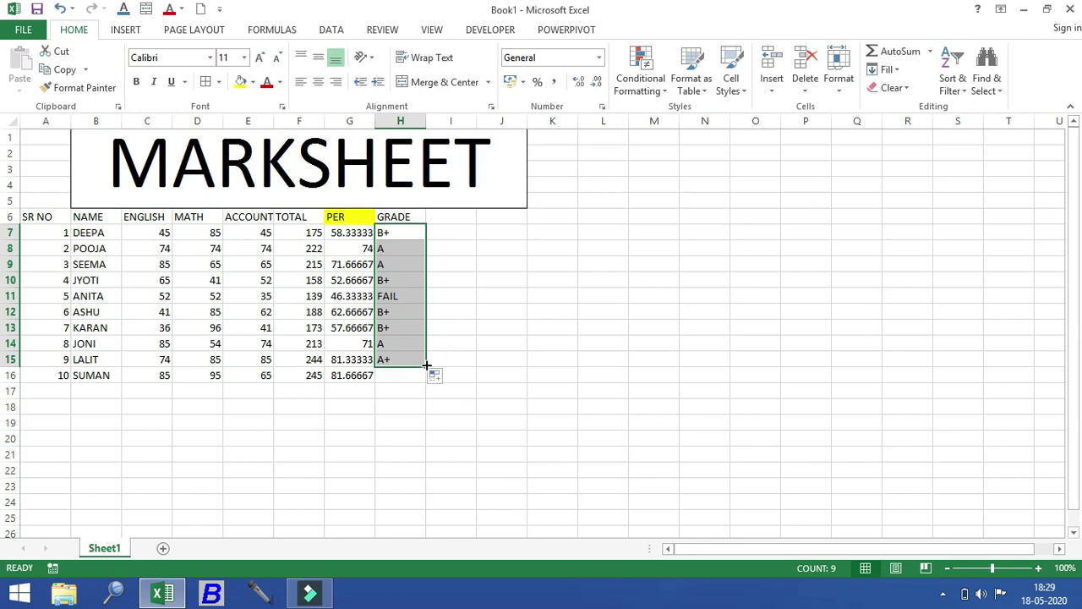
drag(425, 368, 420, 378)
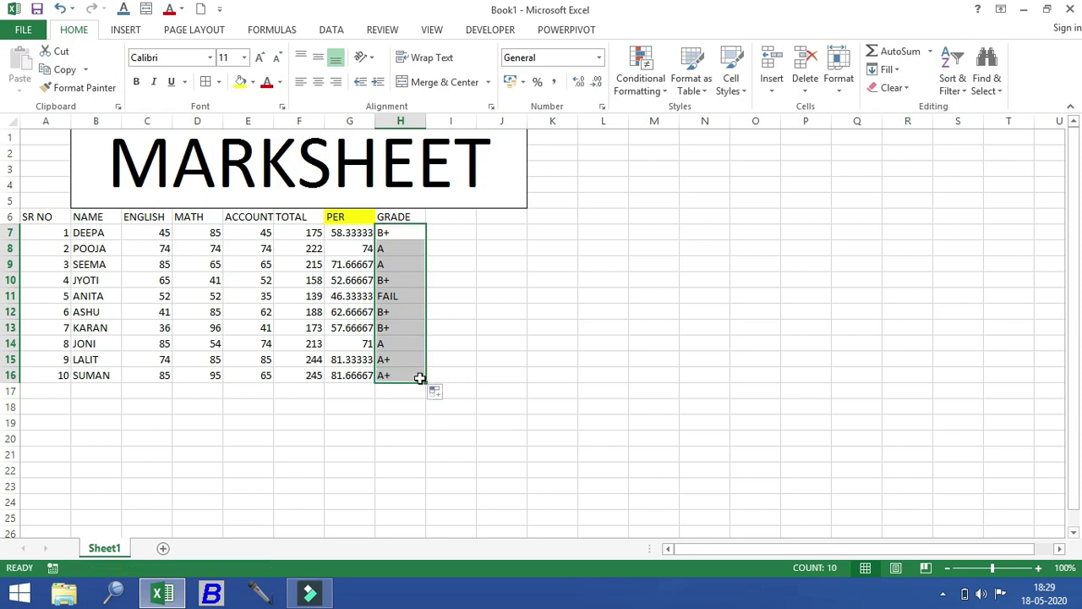
click(484, 370)
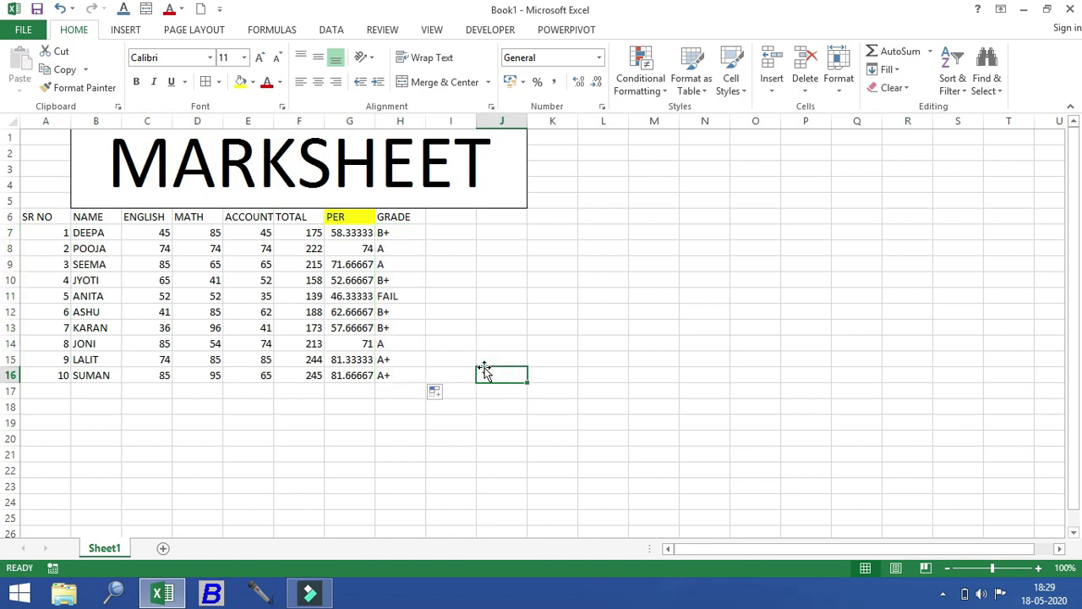
key(alt)
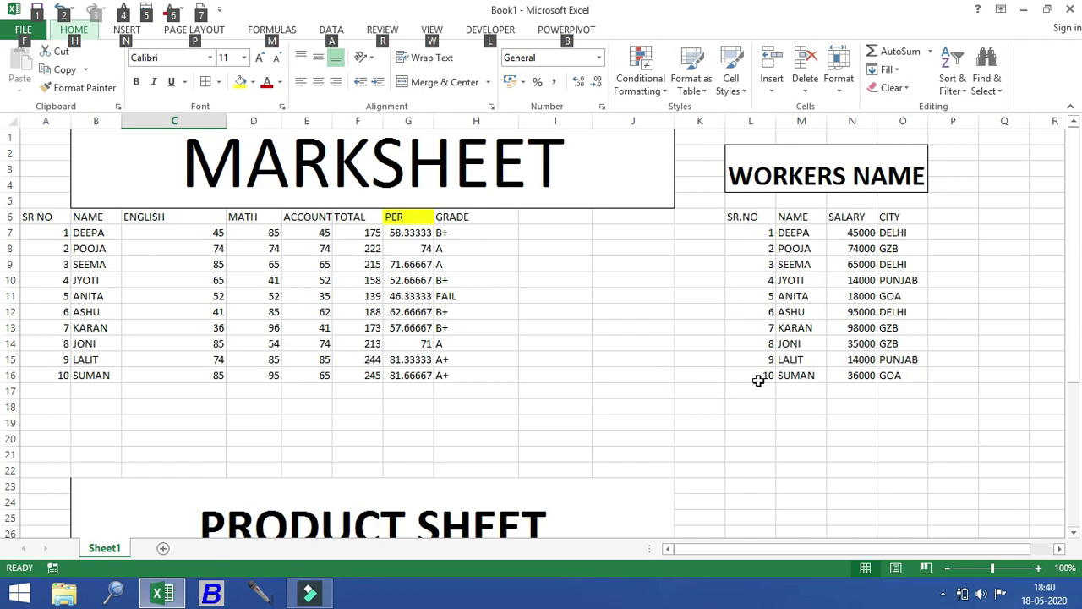
click(937, 278)
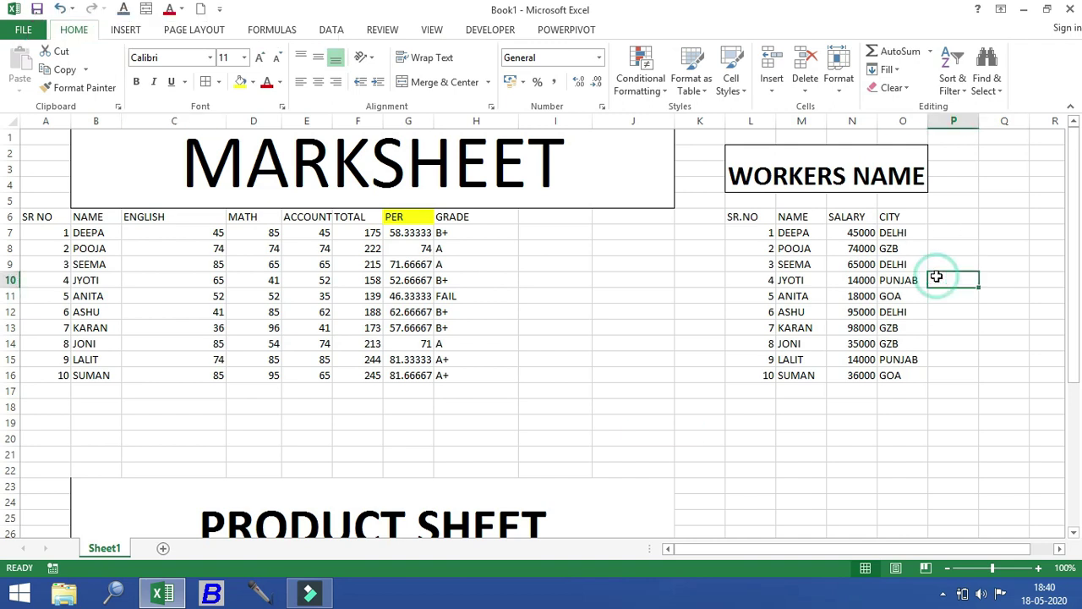
click(943, 294)
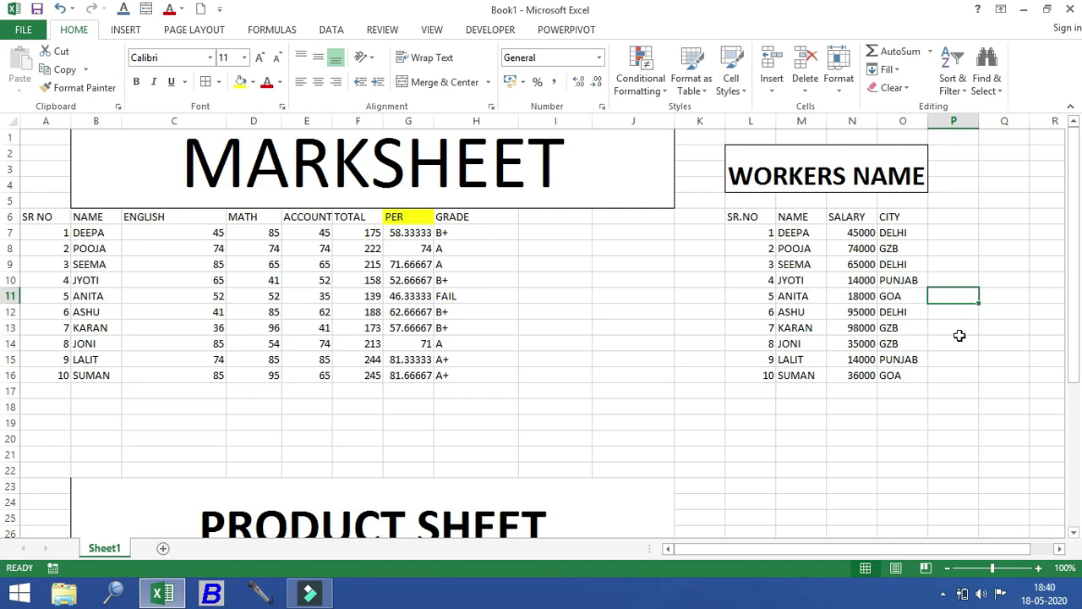
- Enter =COUNTIF(O6:O16,"GZB") in Q12 to count the workers whose city is GZB
click(996, 313)
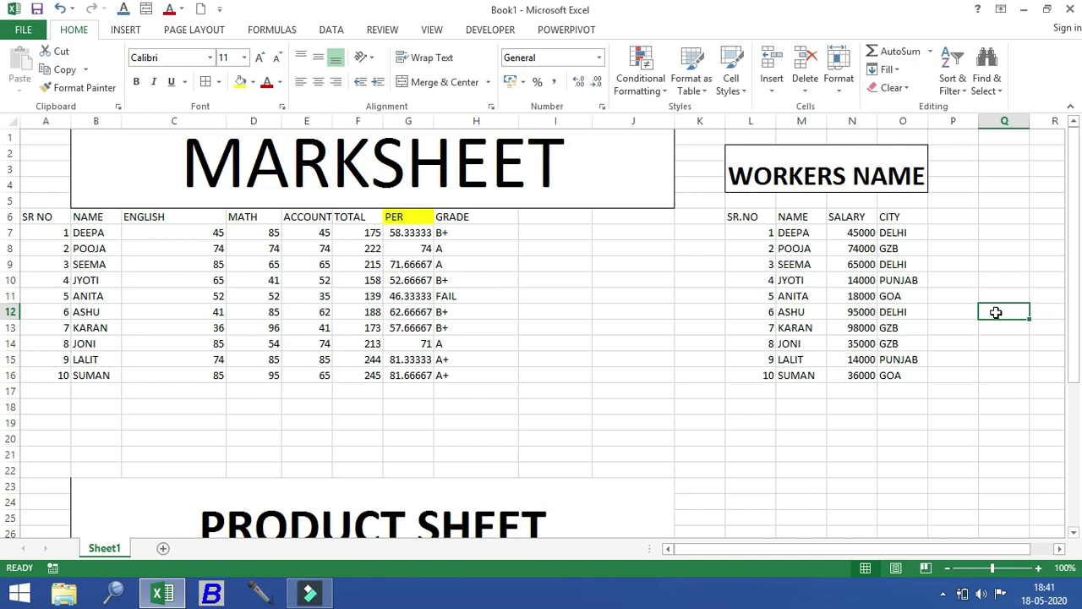
text(=)
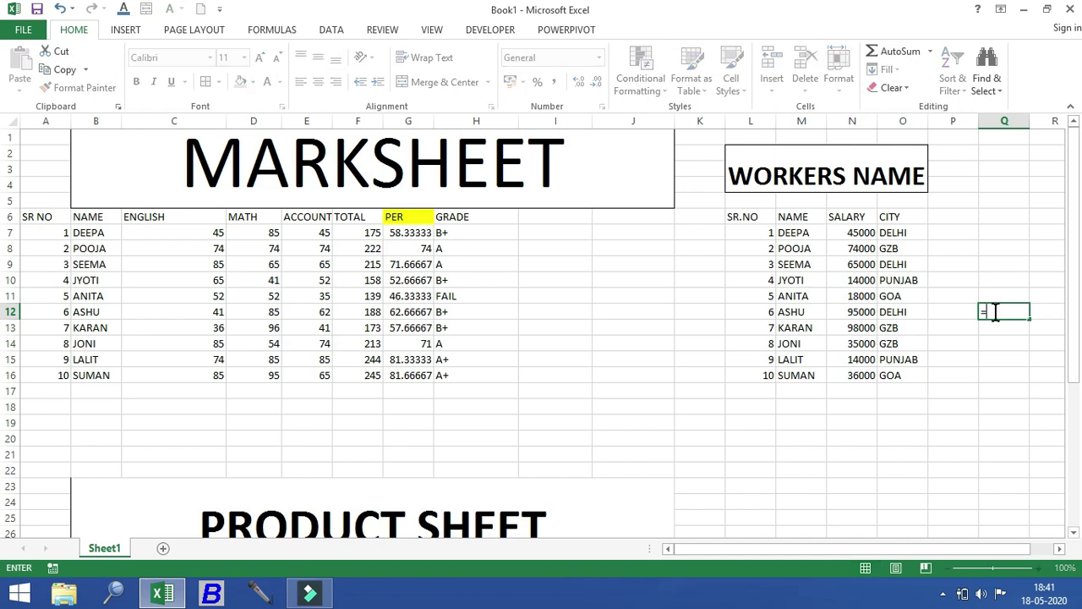
text(COUN)
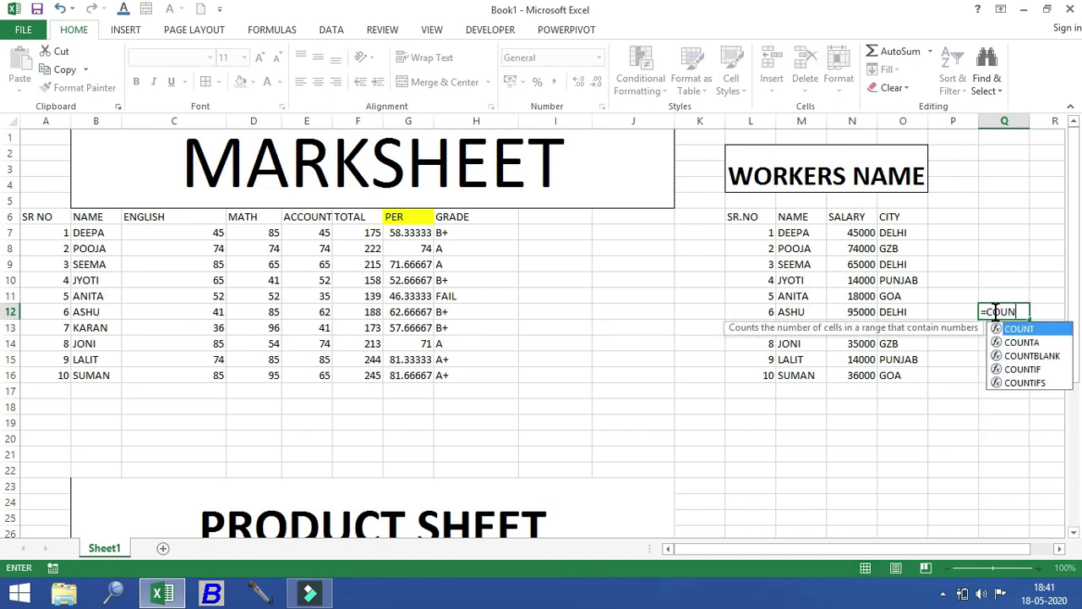
text(TIF()
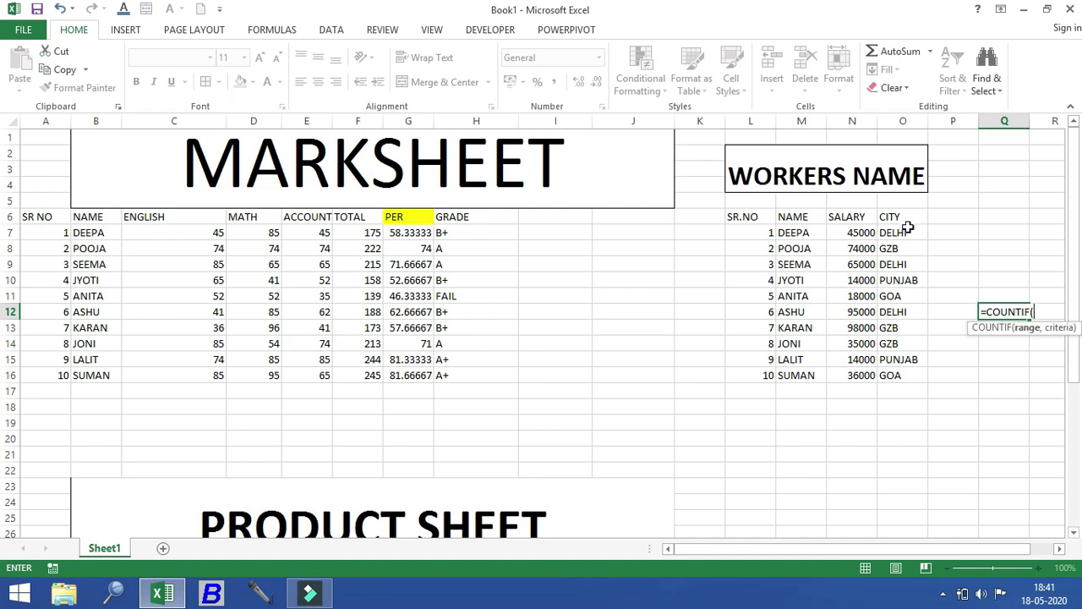
drag(903, 216, 902, 375)
text(,)
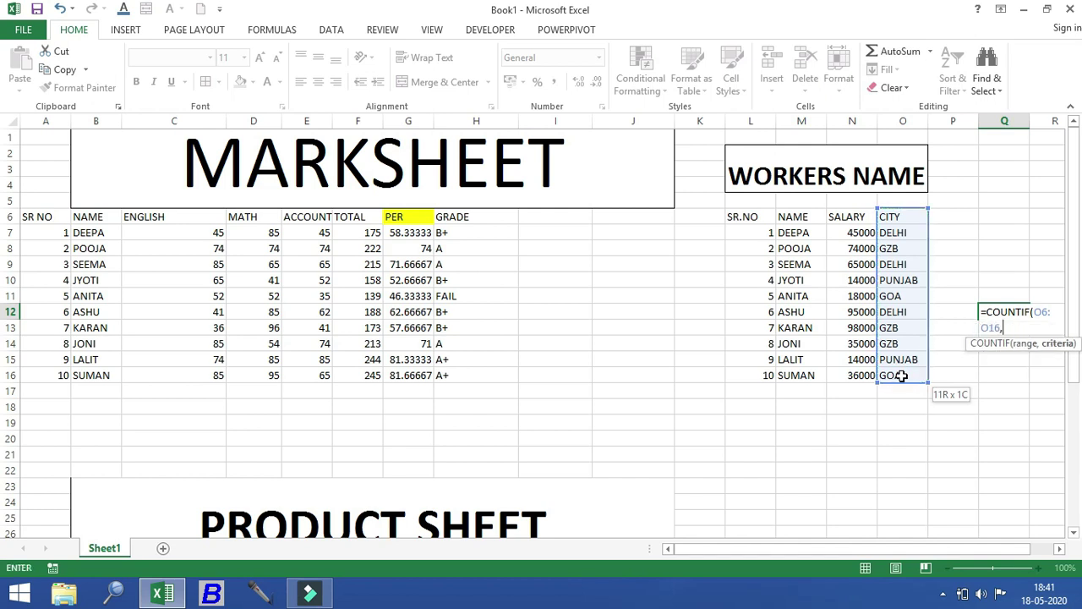
text(")
drag(945, 548, 1003, 546)
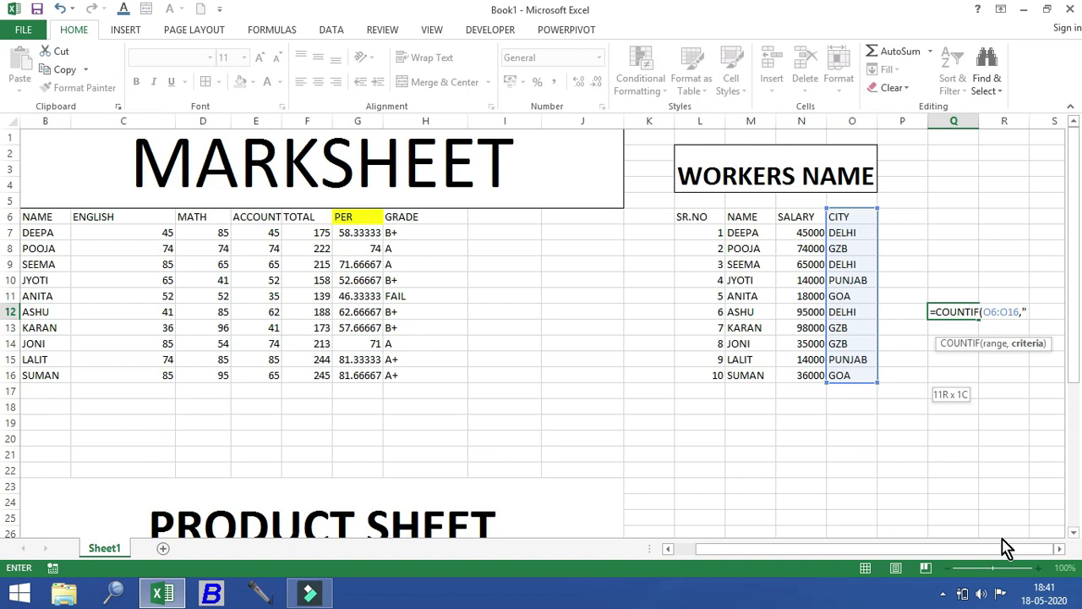
text(GZB)
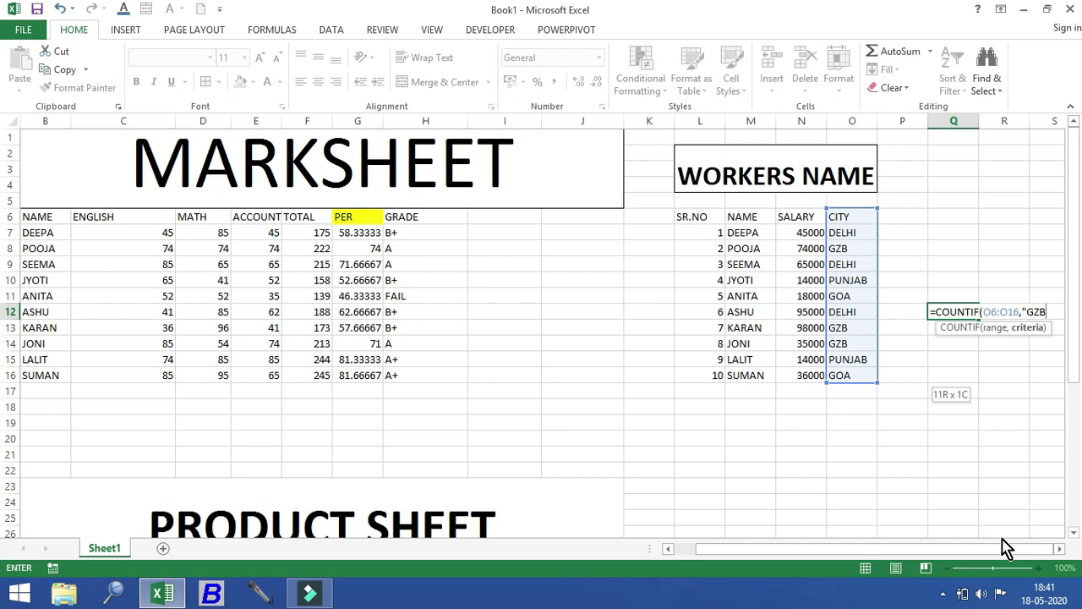
text("))
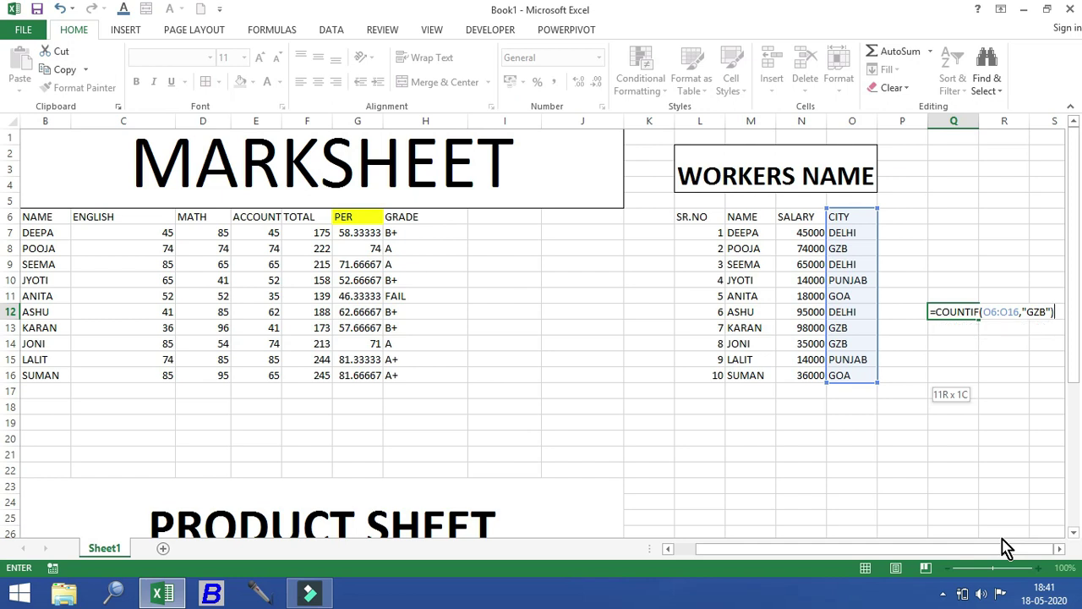
key(Return)
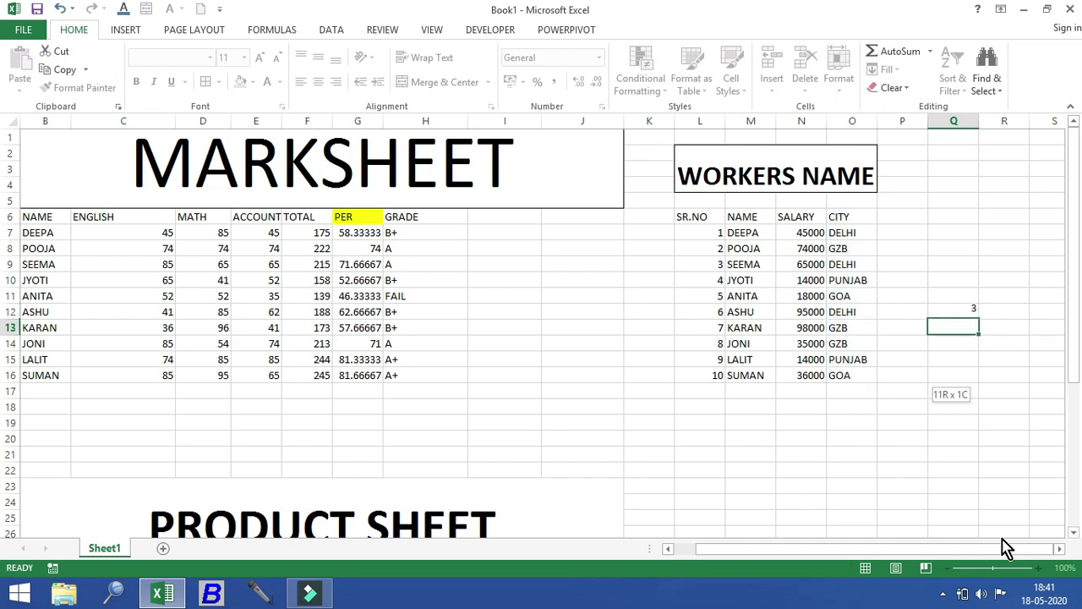
key(Up)
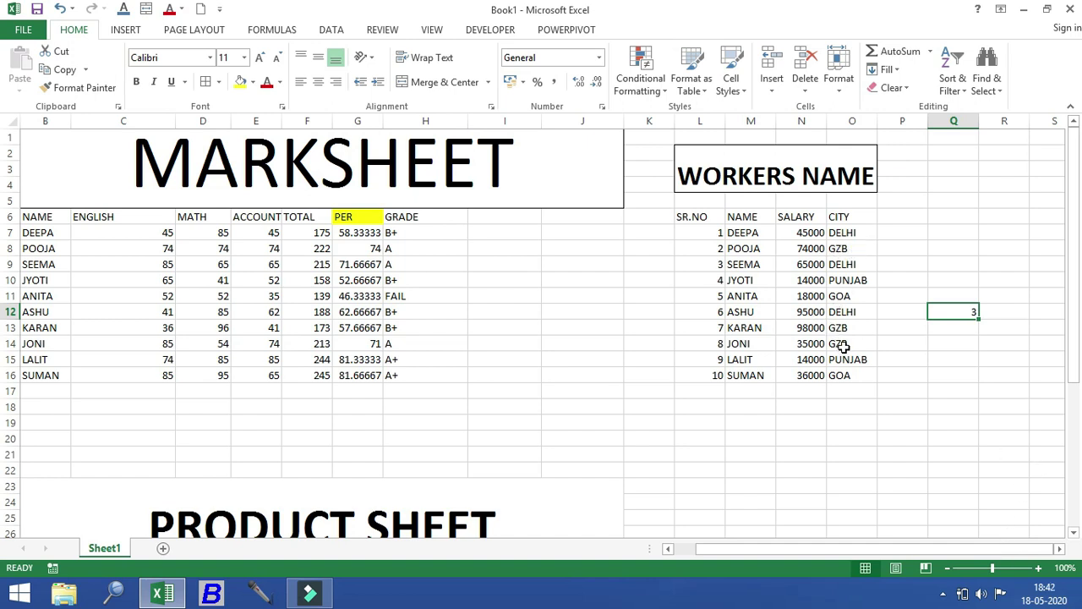
- Enter =COUNTIF(O6:O16,"DELHI") in Q14 to count the workers from DELHI
click(947, 342)
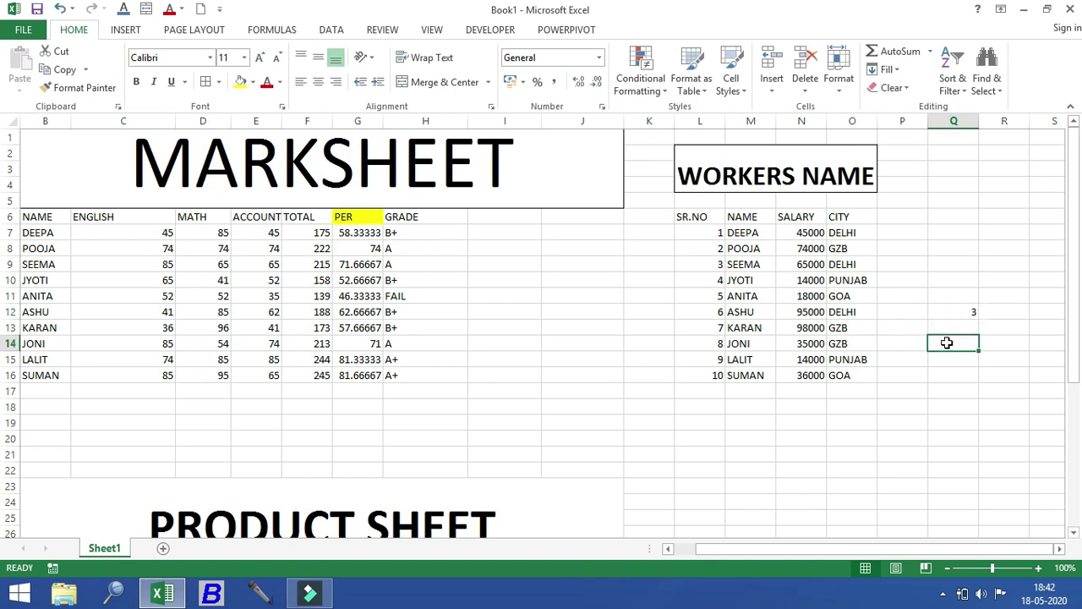
text(=COUNTIF)
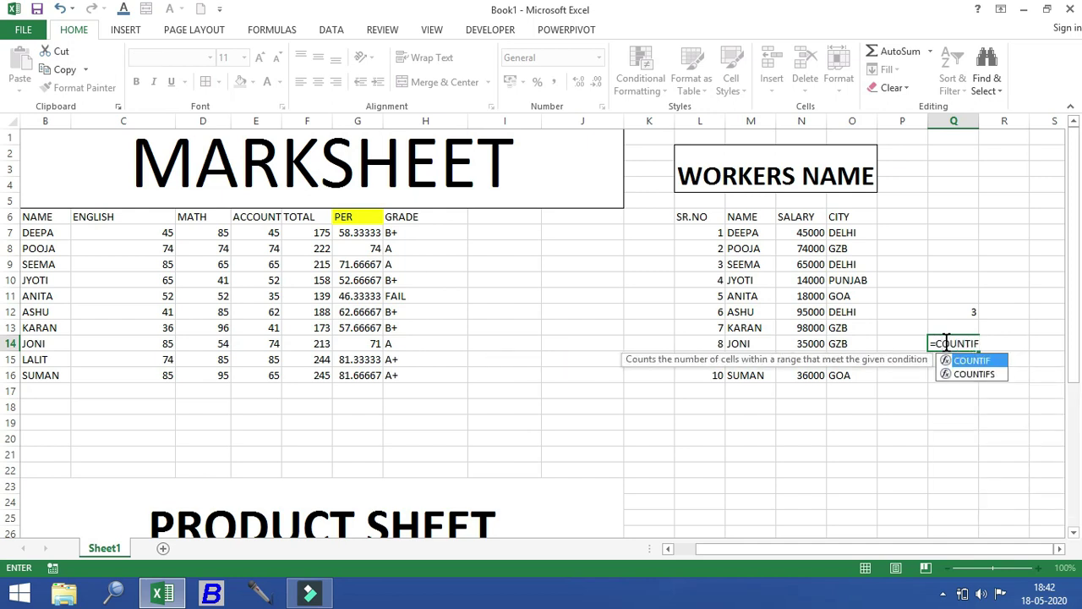
text(()
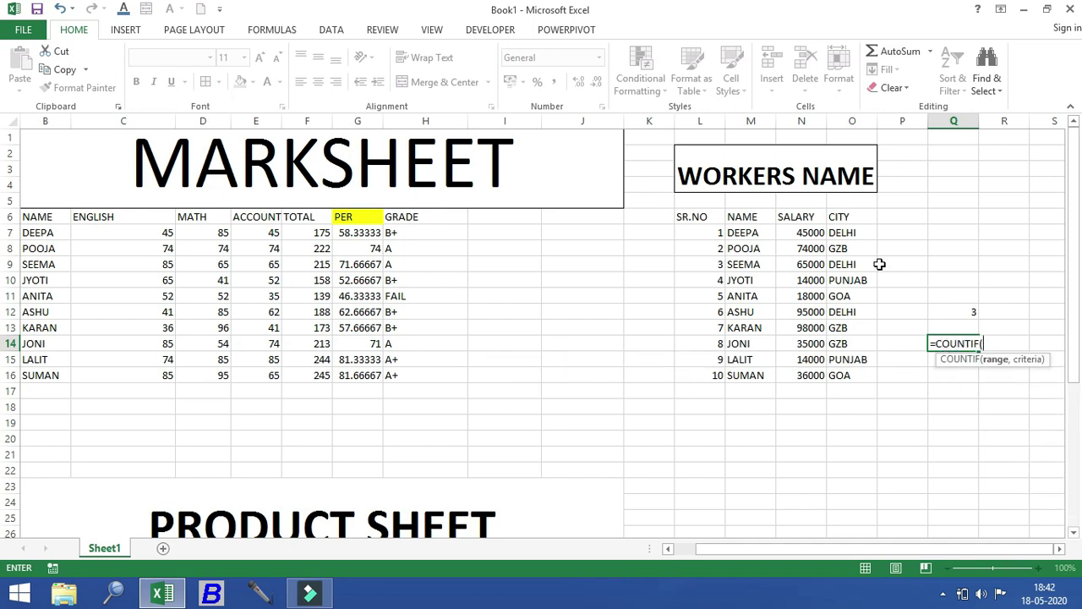
drag(845, 218, 837, 366)
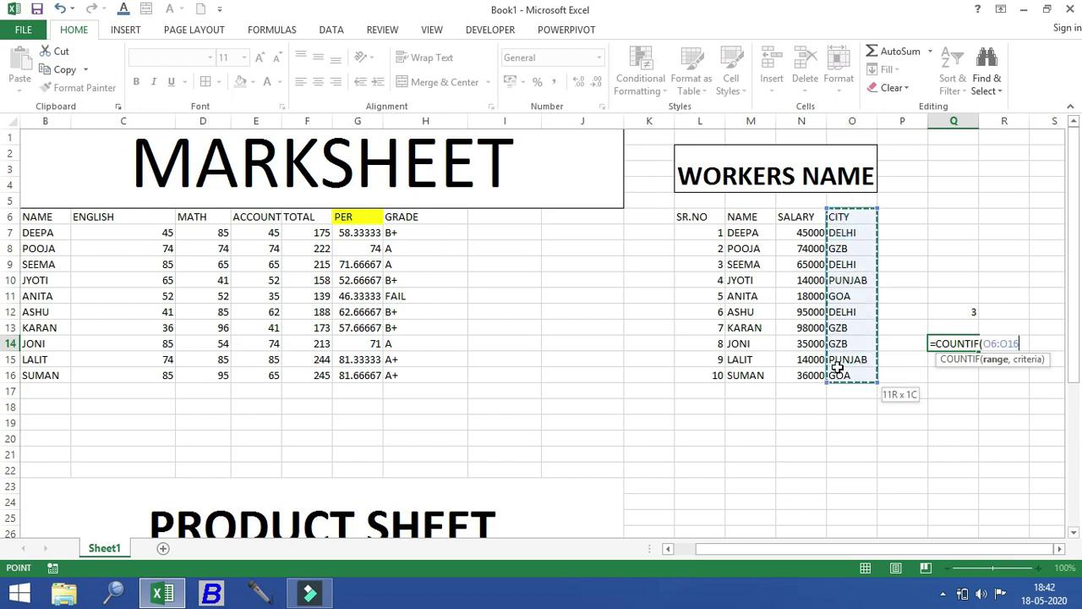
text(,")
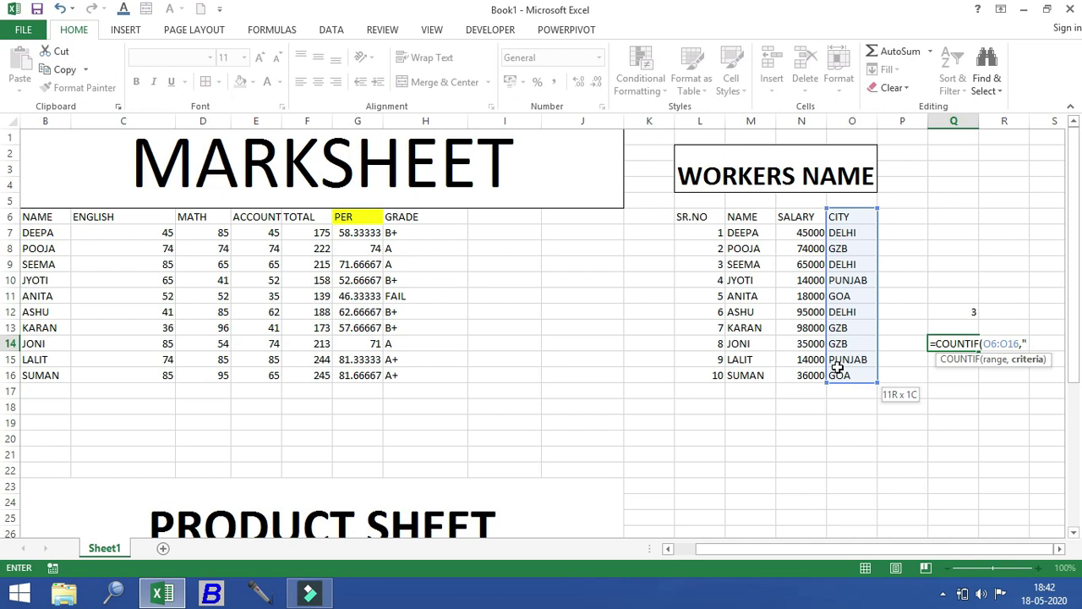
text(DELHI"))
key(Return)
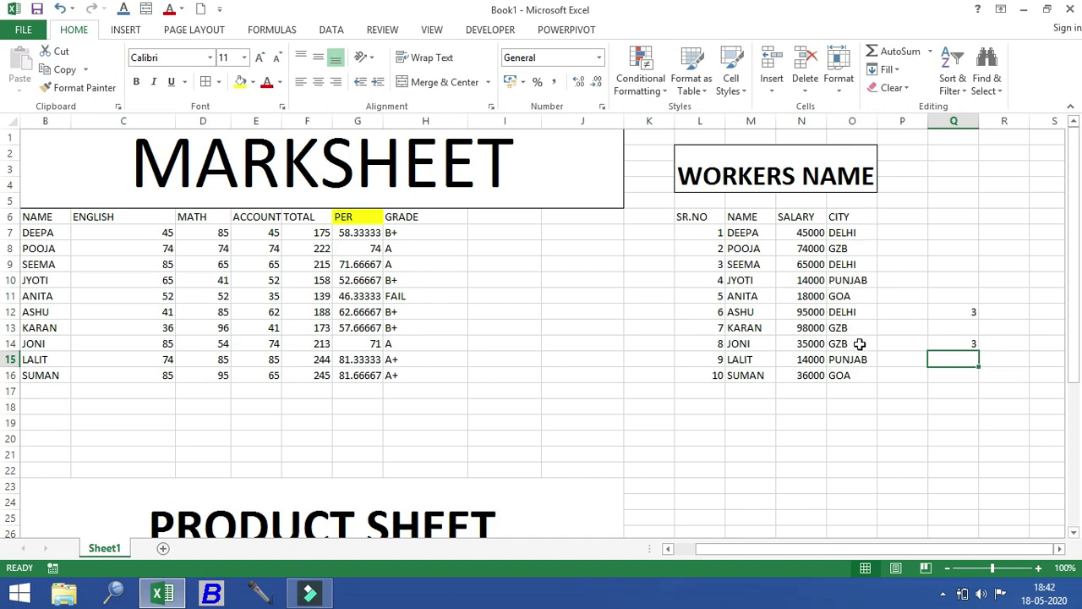
- Enter =COUNTIF(O6:O16,"GOA") in Q16 to count the workers from GOA
click(960, 381)
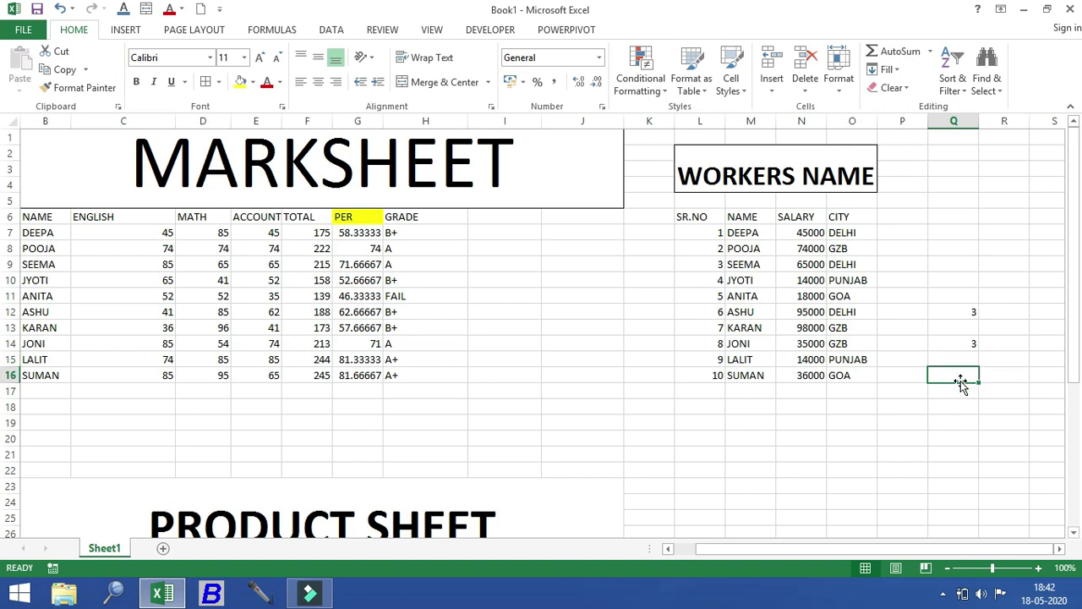
text(=)
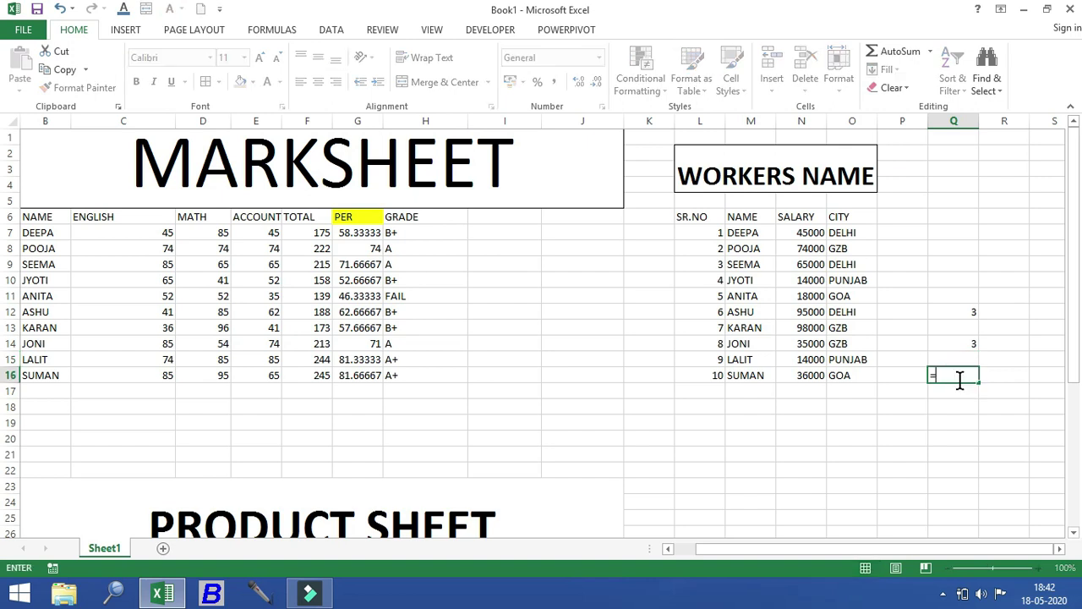
text(COUNT)
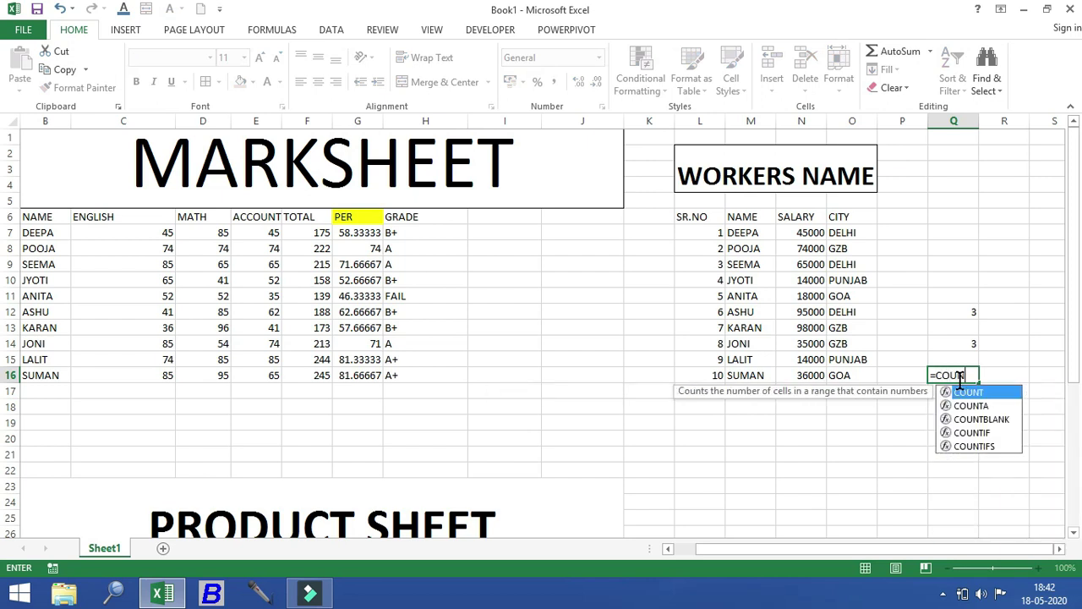
text(IF()
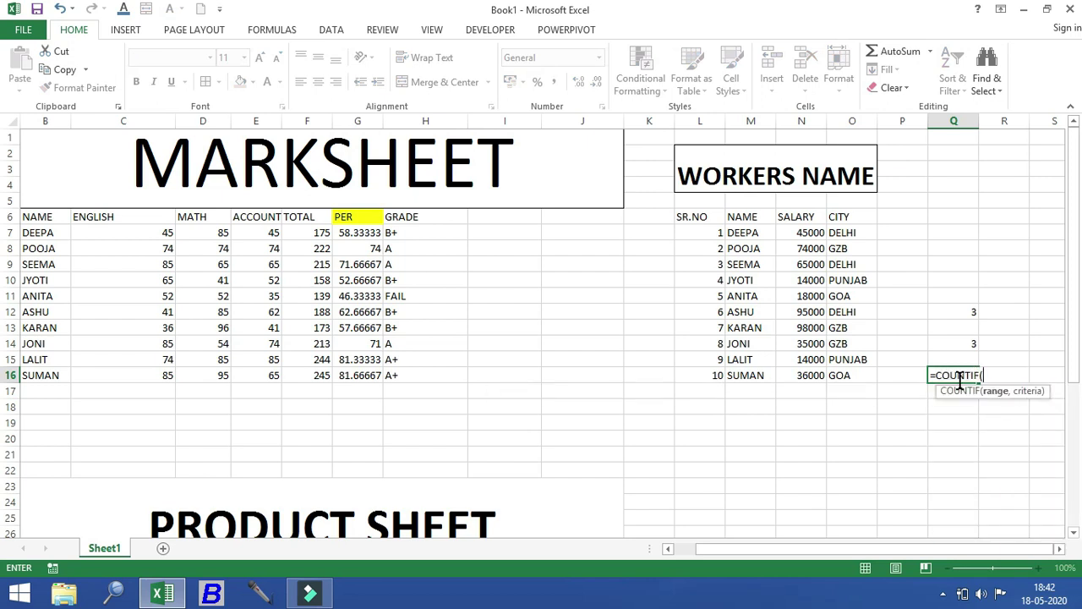
drag(843, 220, 847, 373)
text(,)
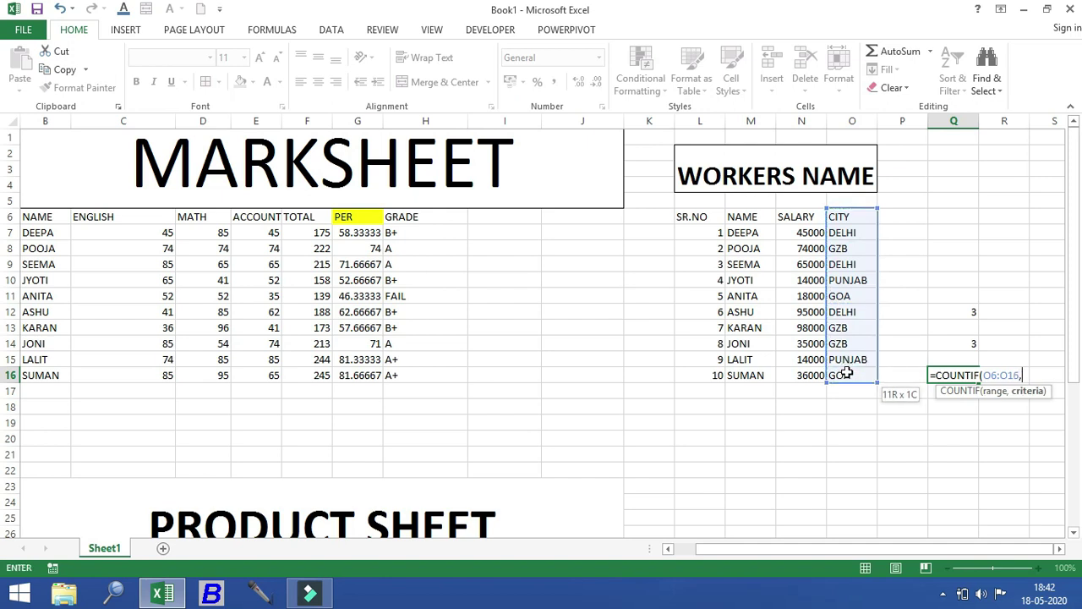
text("GOA"))
key(Return)
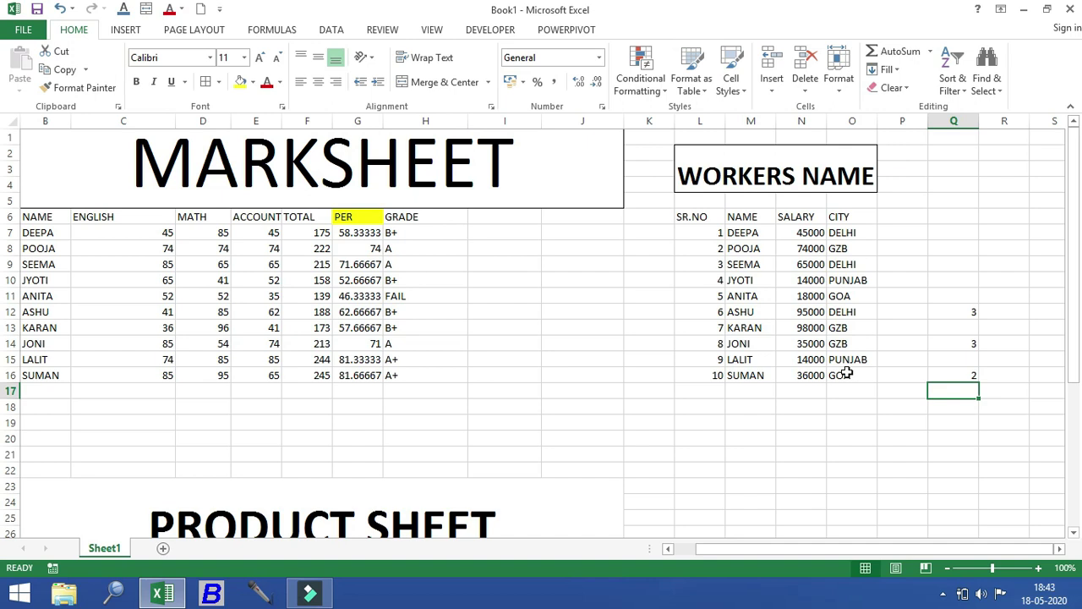
- Enter a COUNTIF formula in O19 over M6:M16, using the first worker's name as the quoted criterion
key(alt)
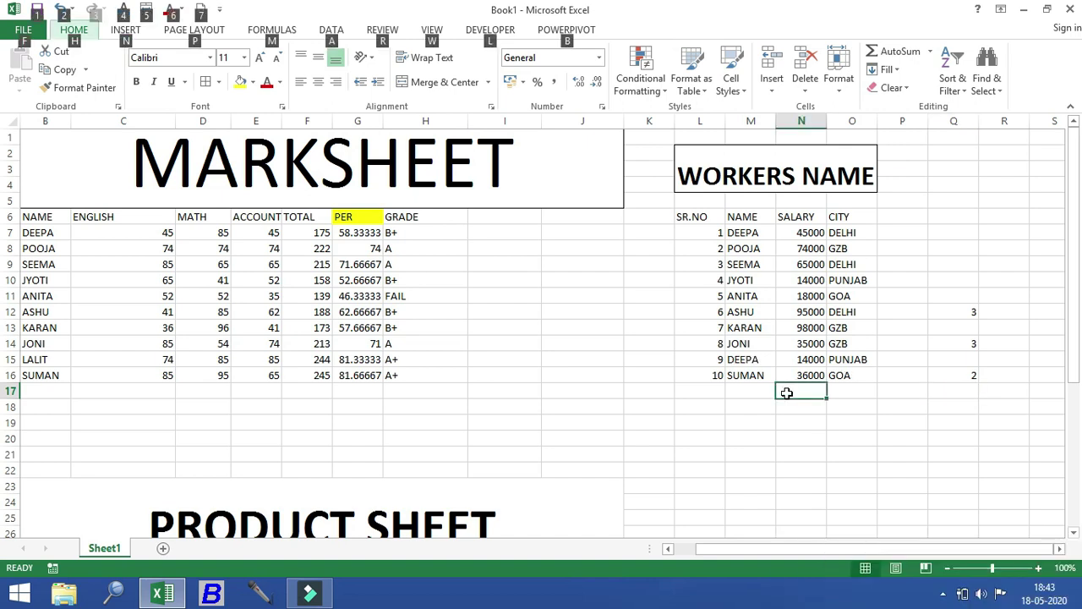
click(858, 427)
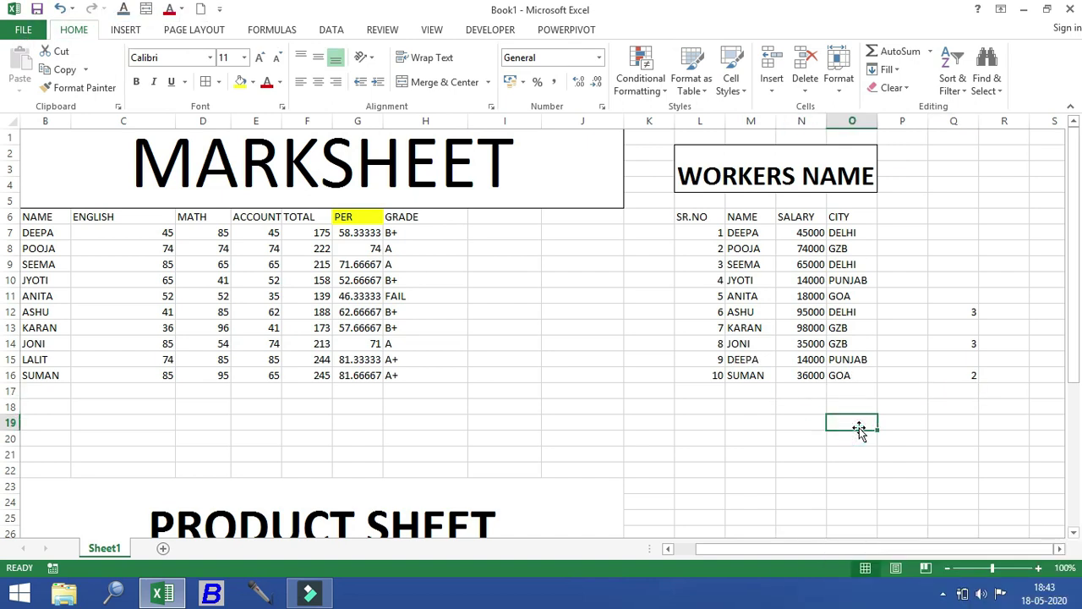
text(=cOUNTI)
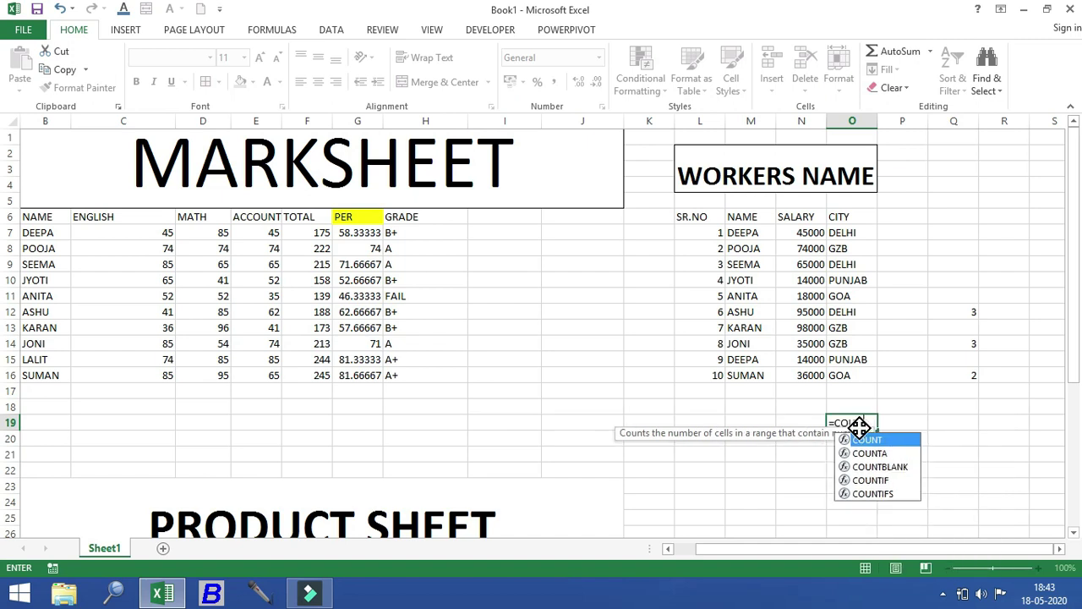
text(F)
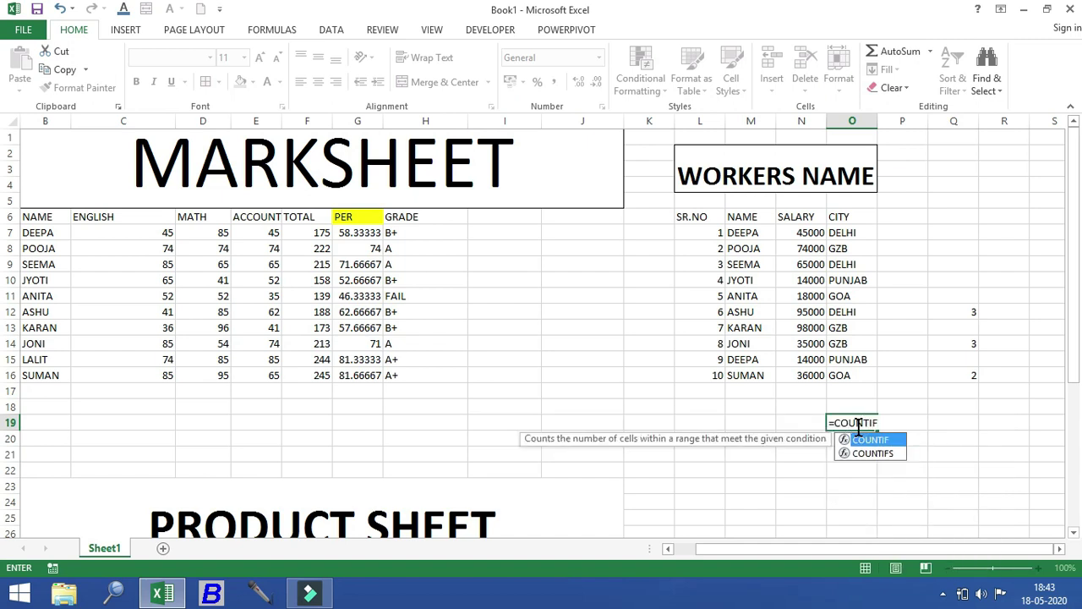
text(()
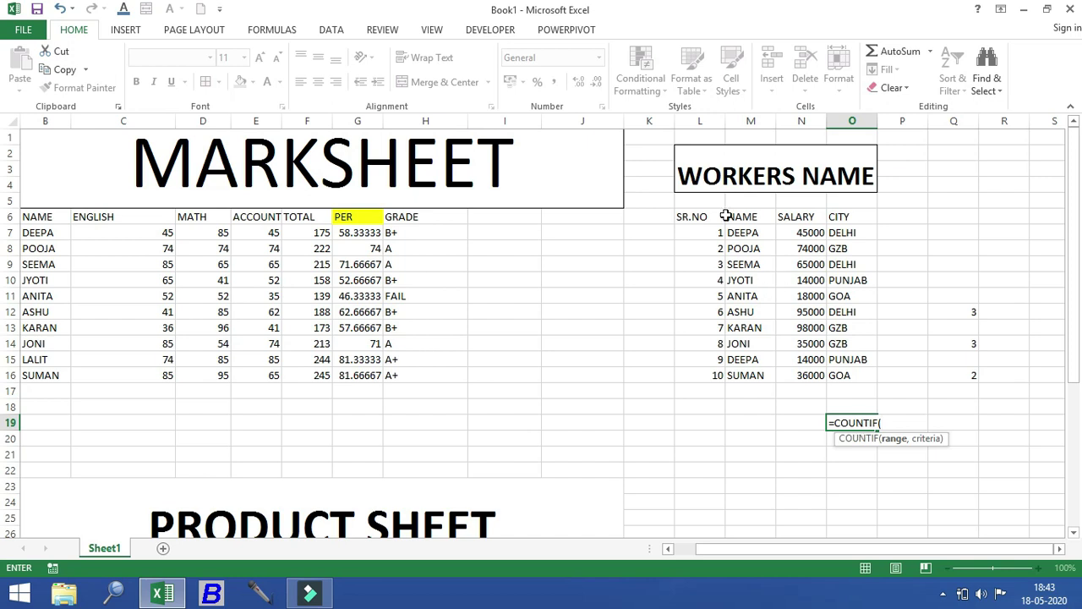
drag(741, 218, 760, 373)
text(,)
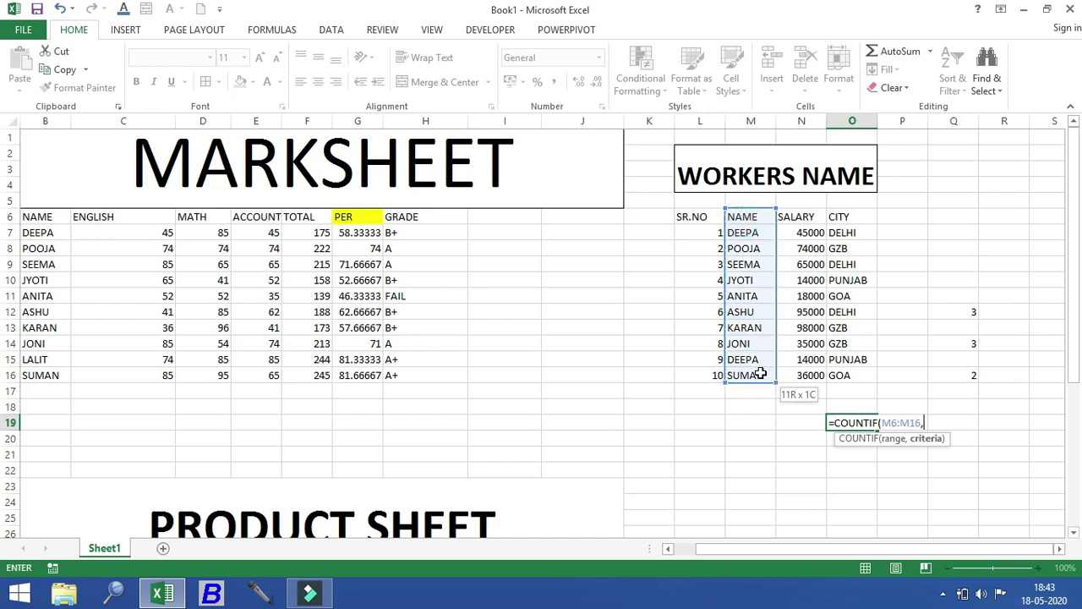
text("DEEPA"))
key(Return)
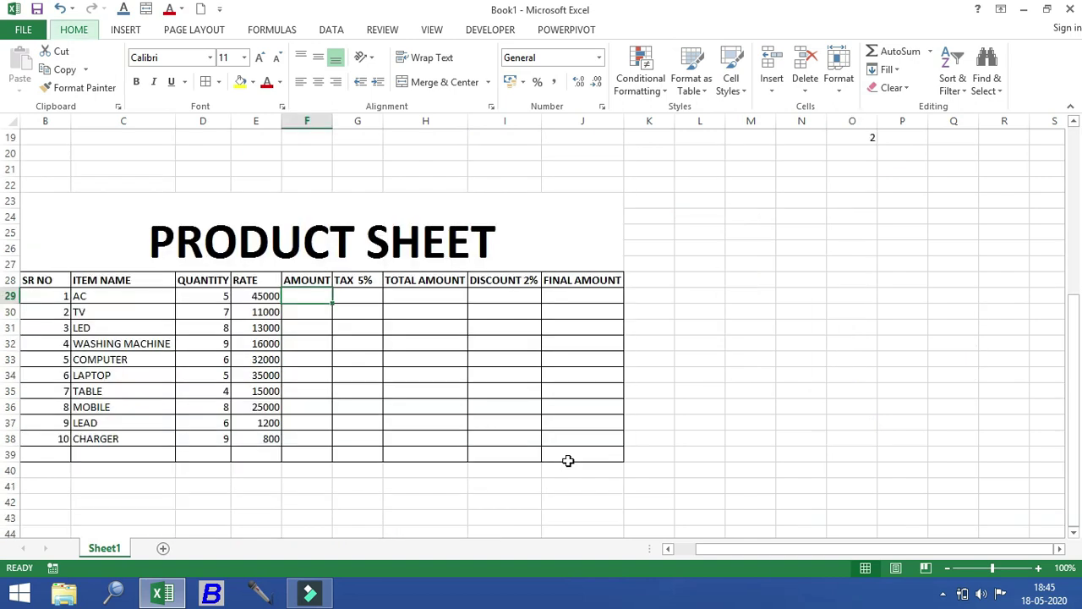
key(alt)
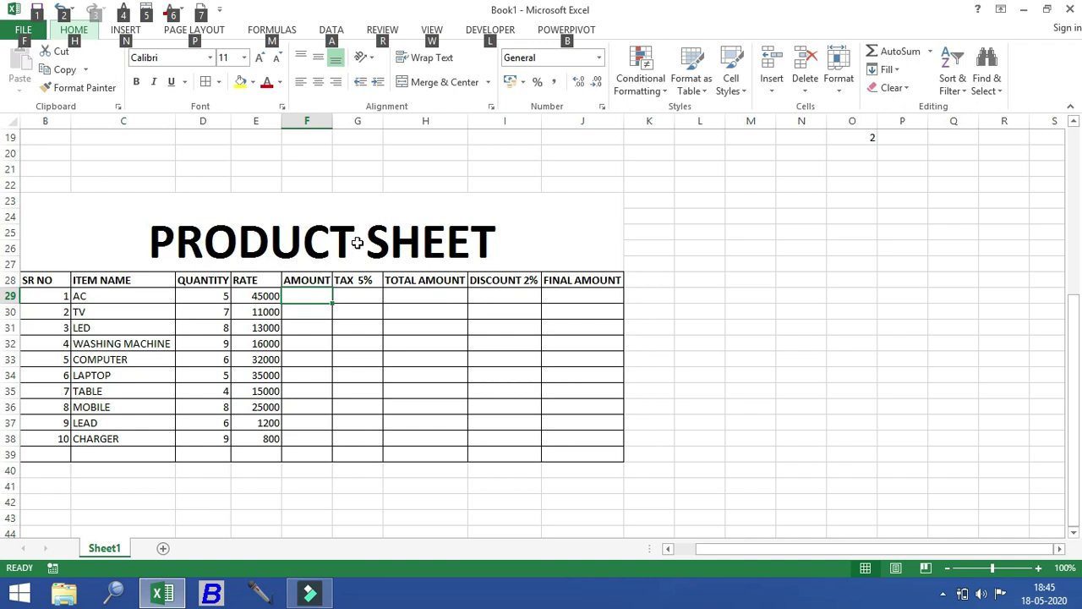
click(433, 308)
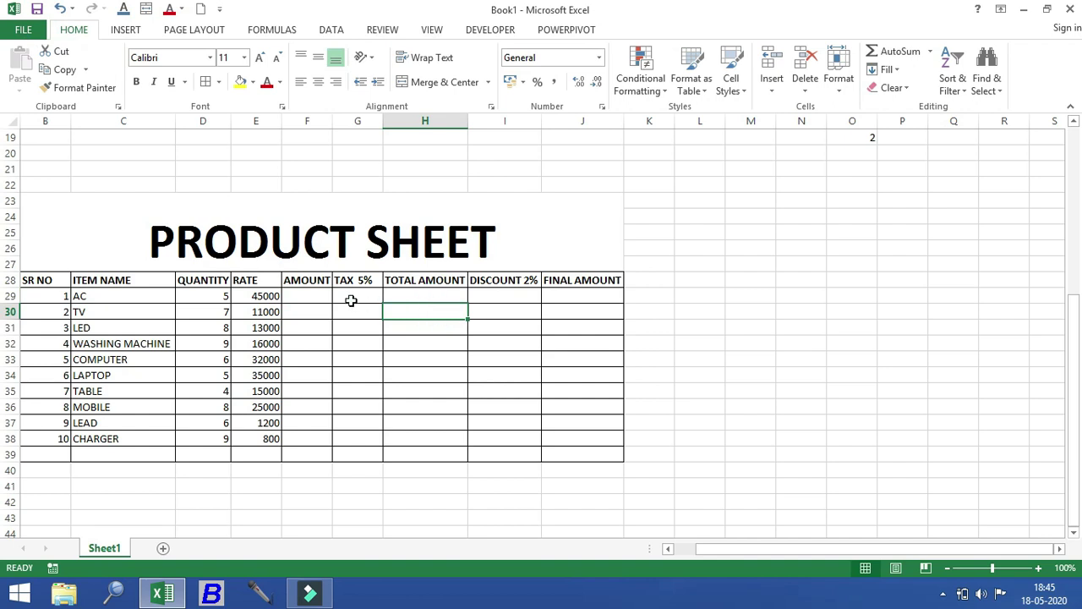
- Enter =D29*E29 in F29 to calculate the AC amount from its quantity and rate
click(315, 294)
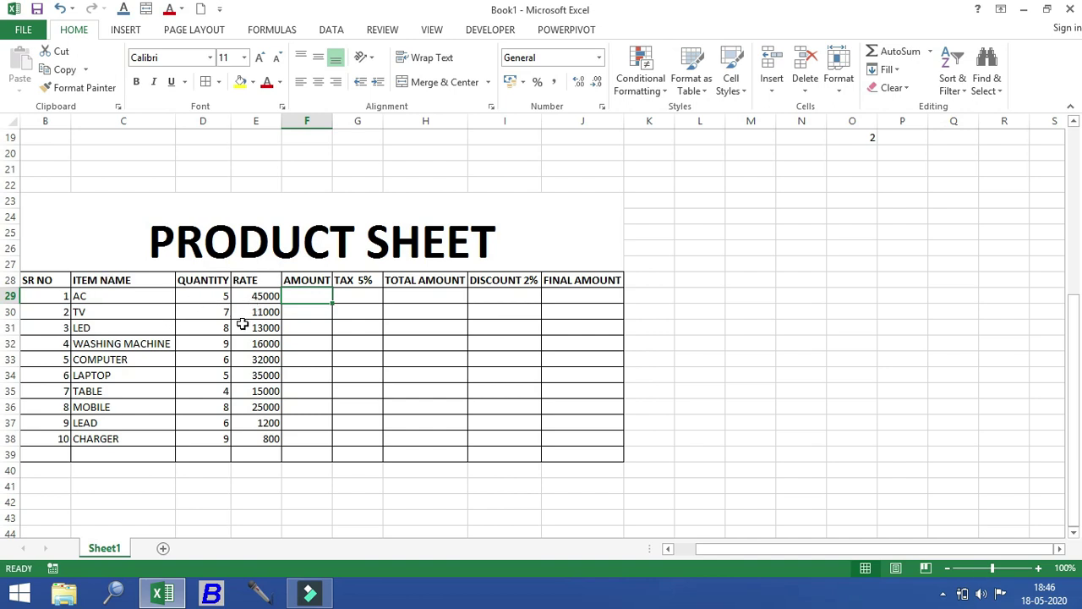
click(314, 298)
text(=)
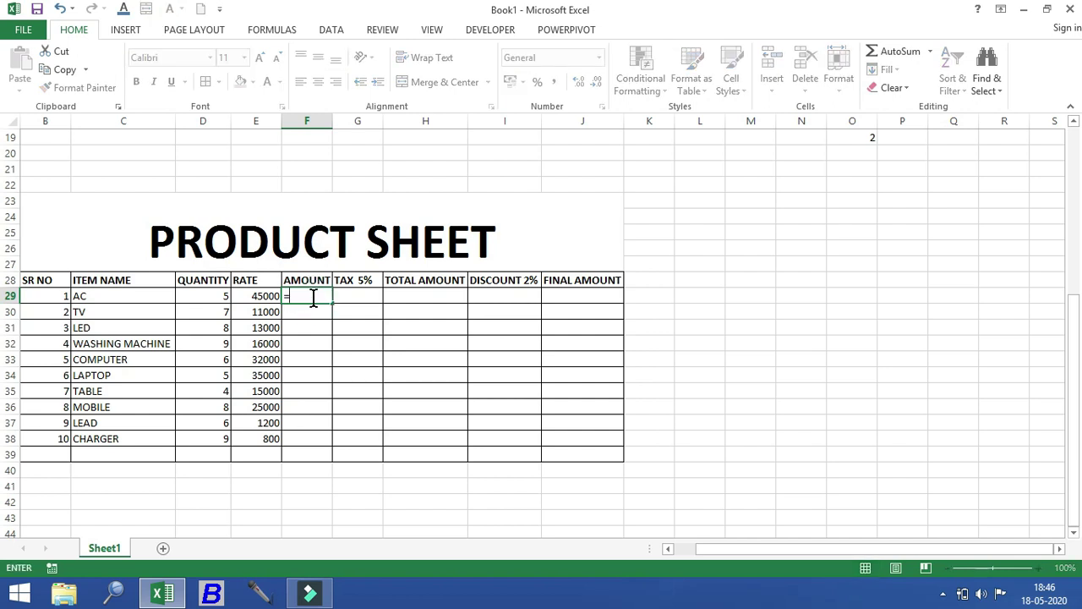
click(221, 296)
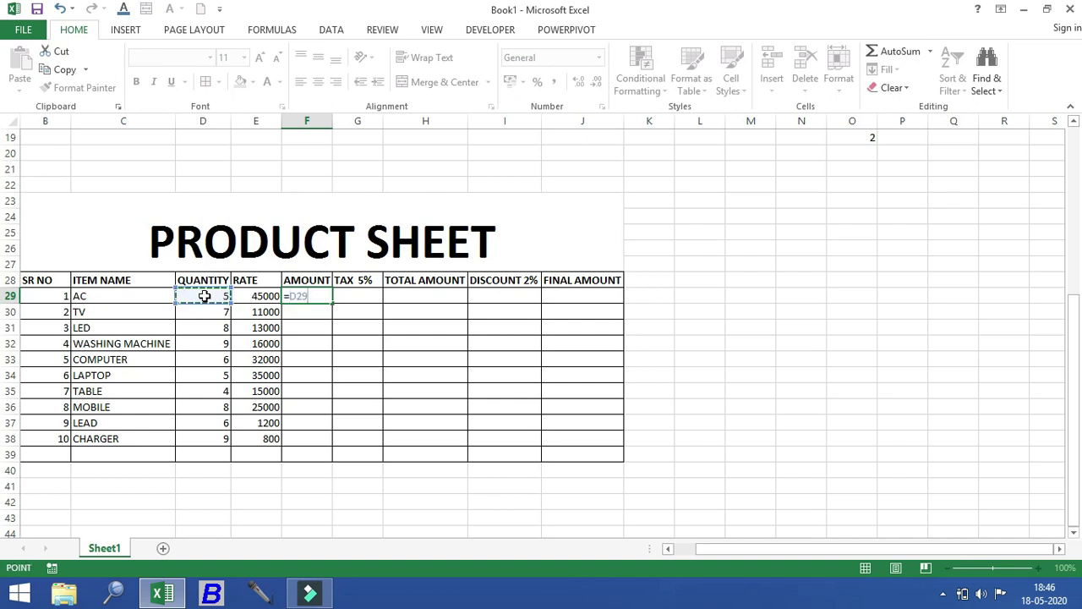
text(*)
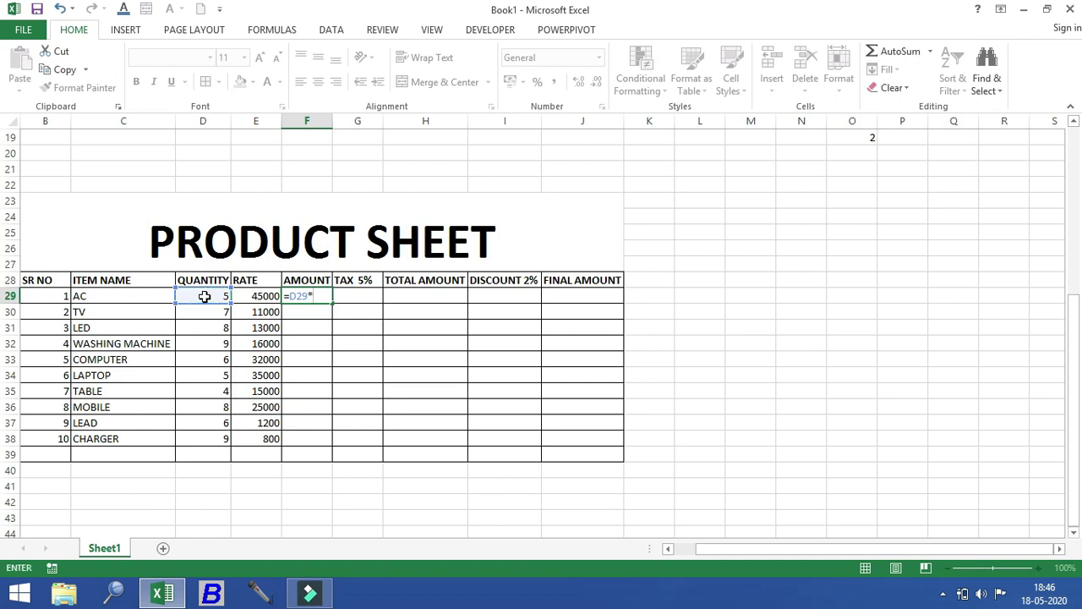
click(265, 296)
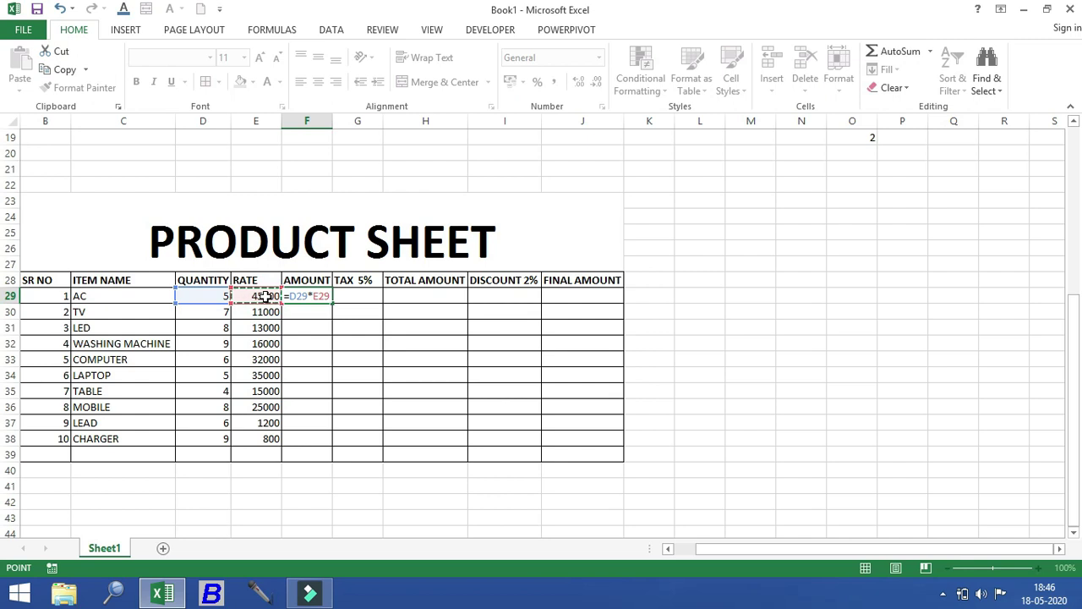
key(Return)
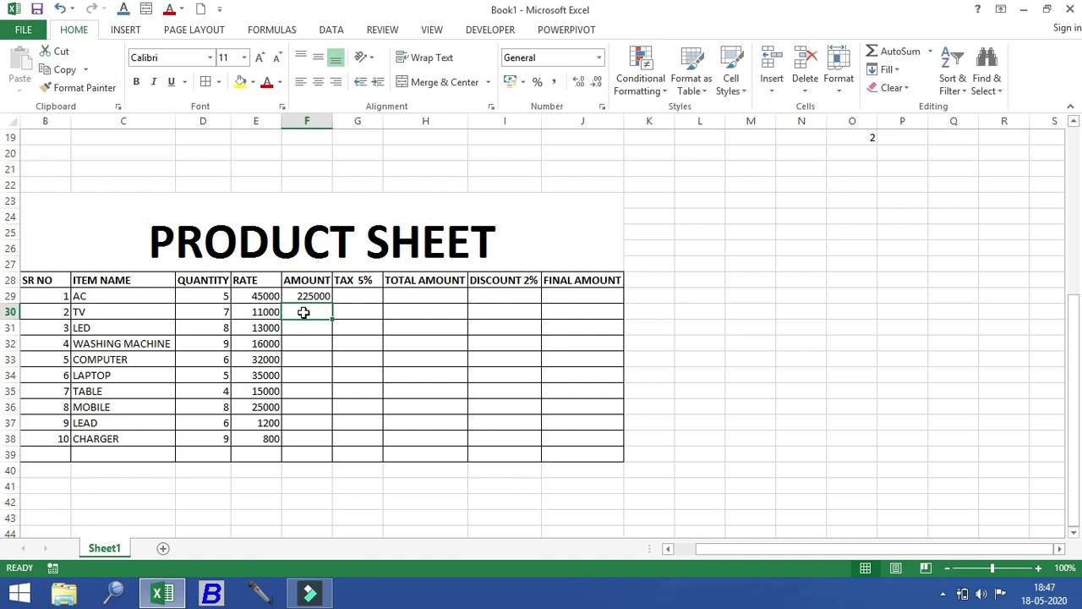
- Enter =D30*E30 in F30 to calculate the TV amount
text(=)
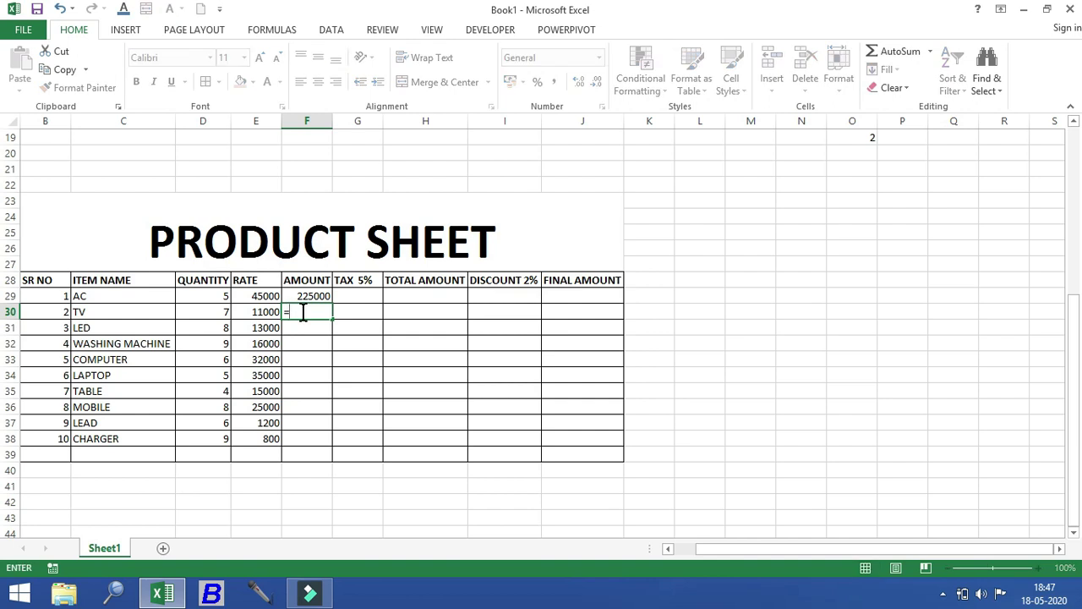
click(217, 314)
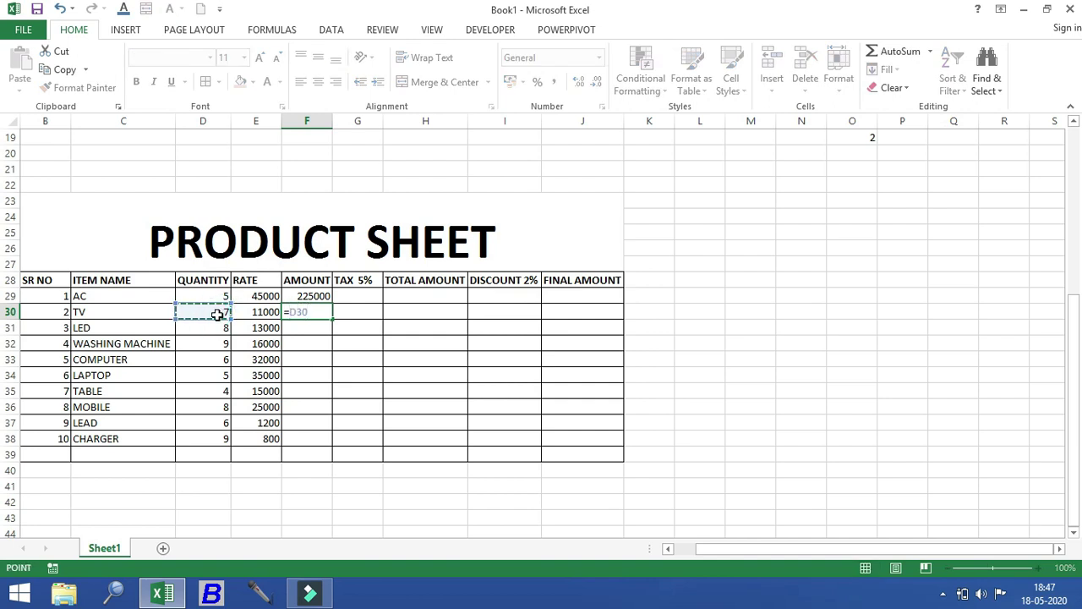
text(*)
click(265, 312)
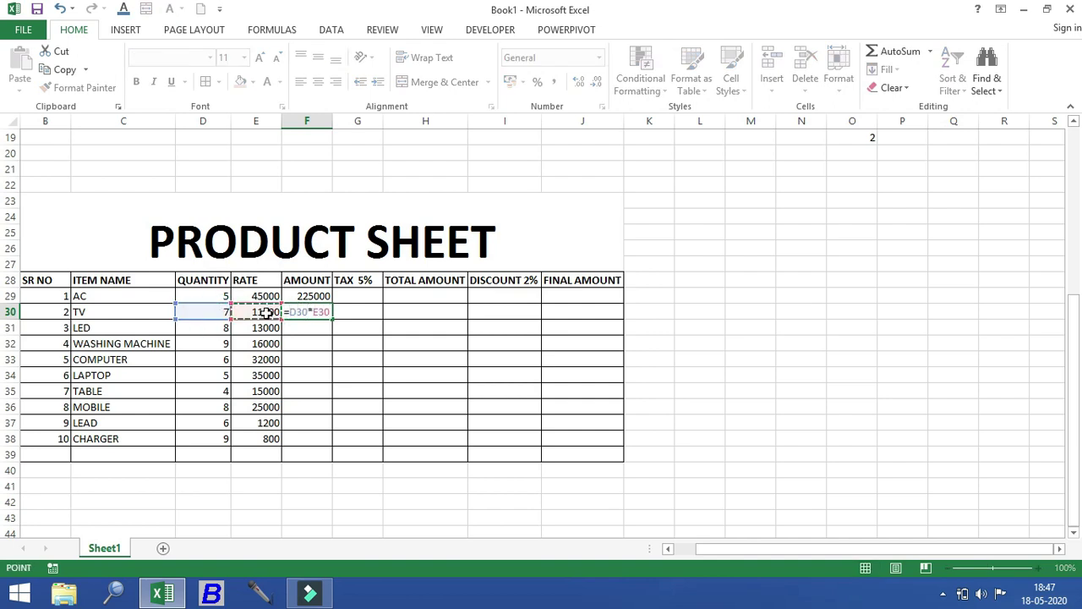
key(Return)
- Fill the amount formula from F30 down to F39 and clear the surplus result in F39
click(321, 311)
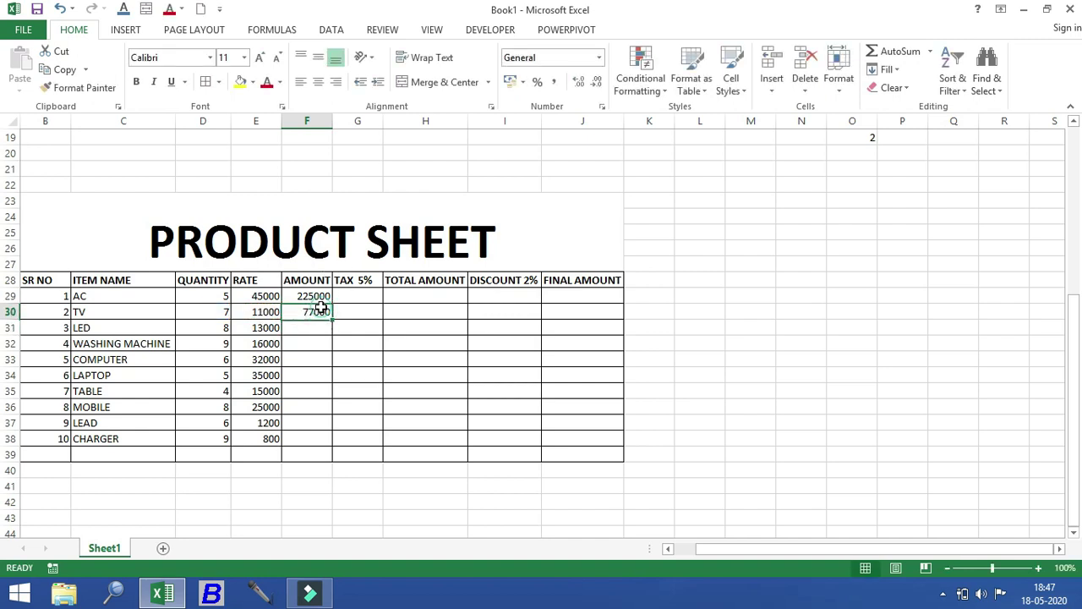
drag(331, 320, 317, 460)
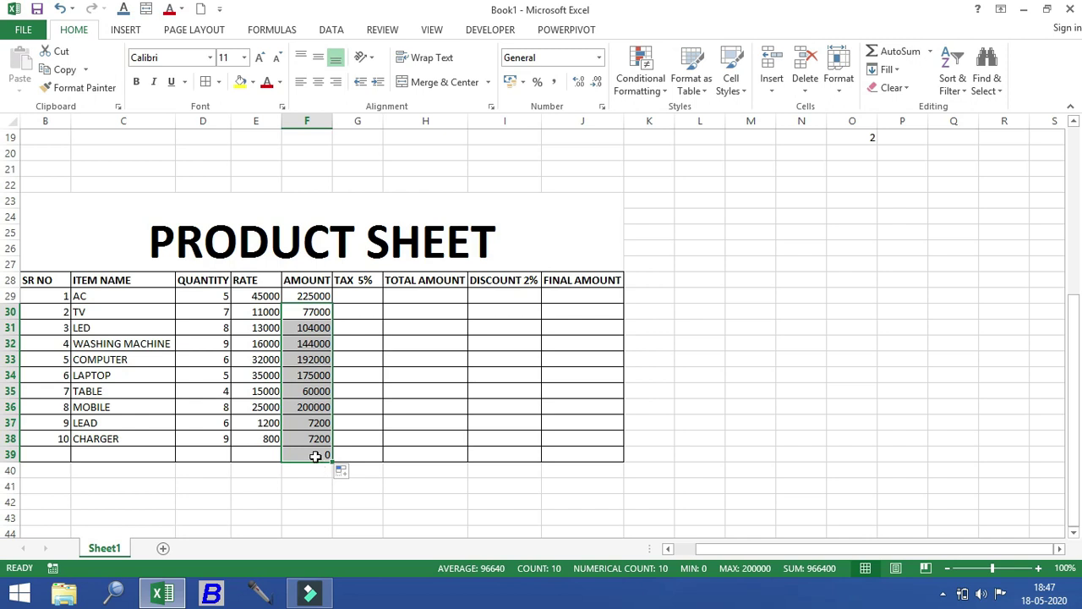
click(314, 455)
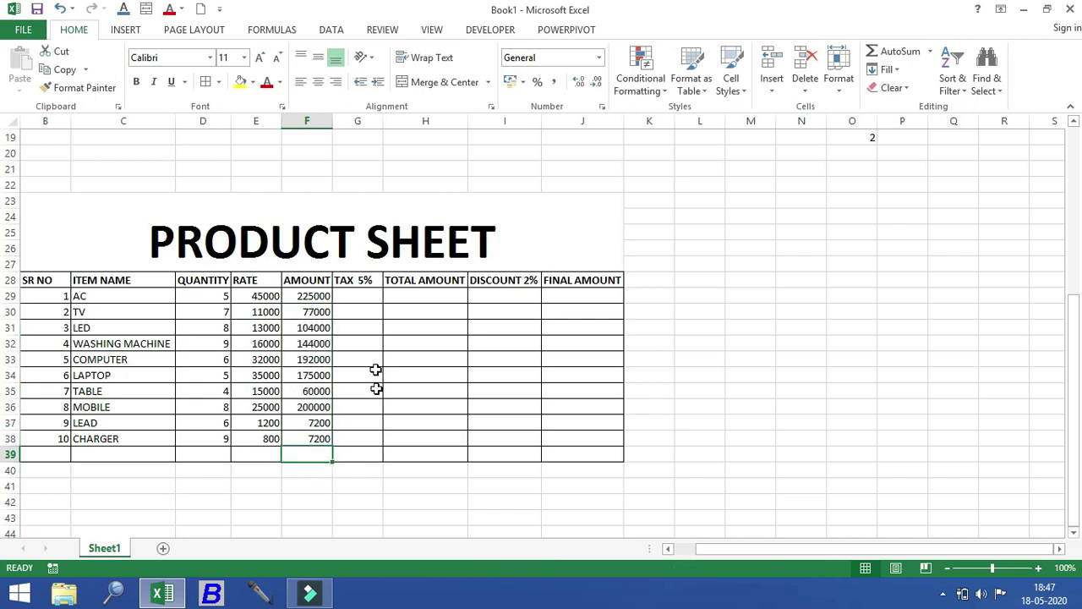
- Enter =F29*5% in G29 for the tax and fill the formula down to G38
click(358, 296)
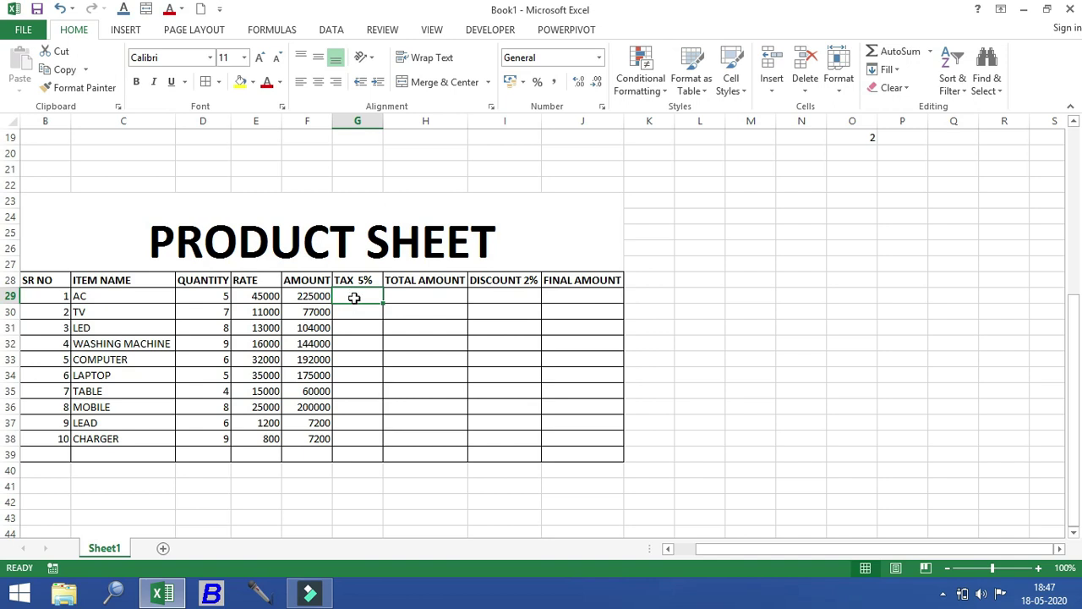
text(=)
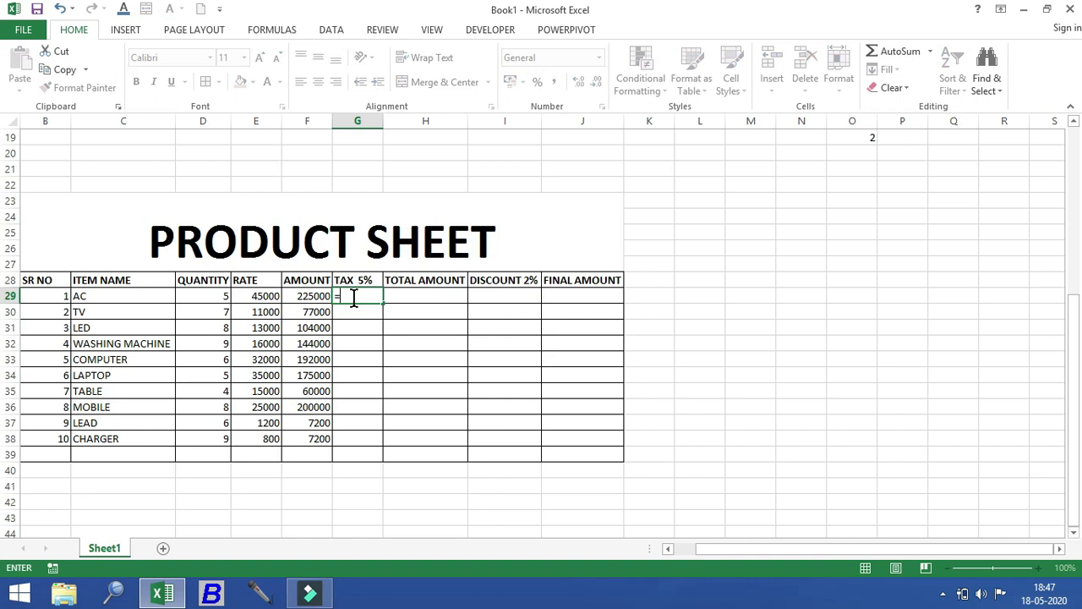
click(304, 296)
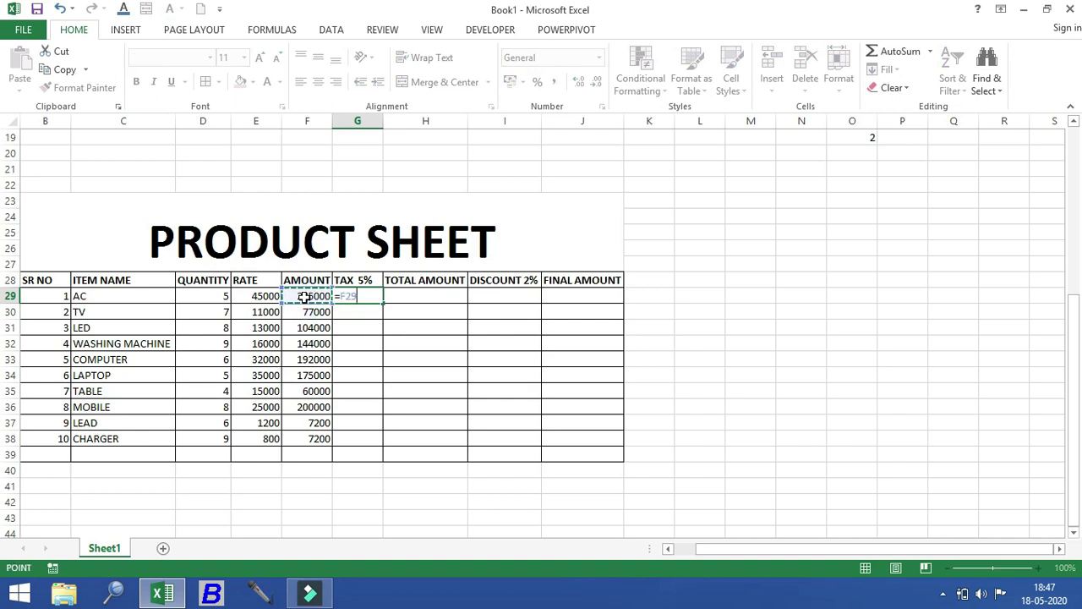
text(*5%)
key(Return)
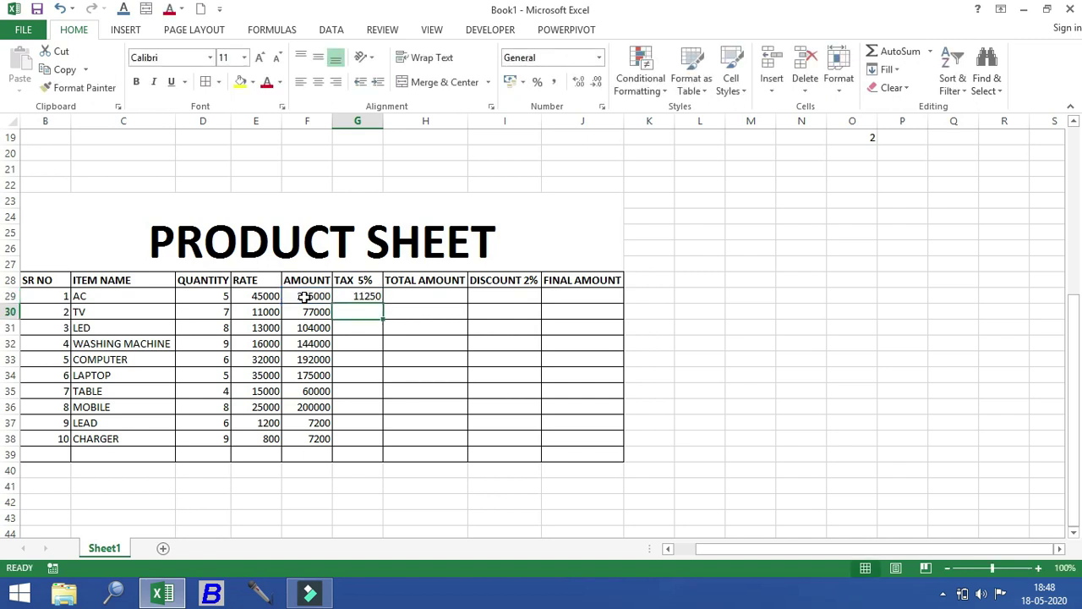
click(371, 296)
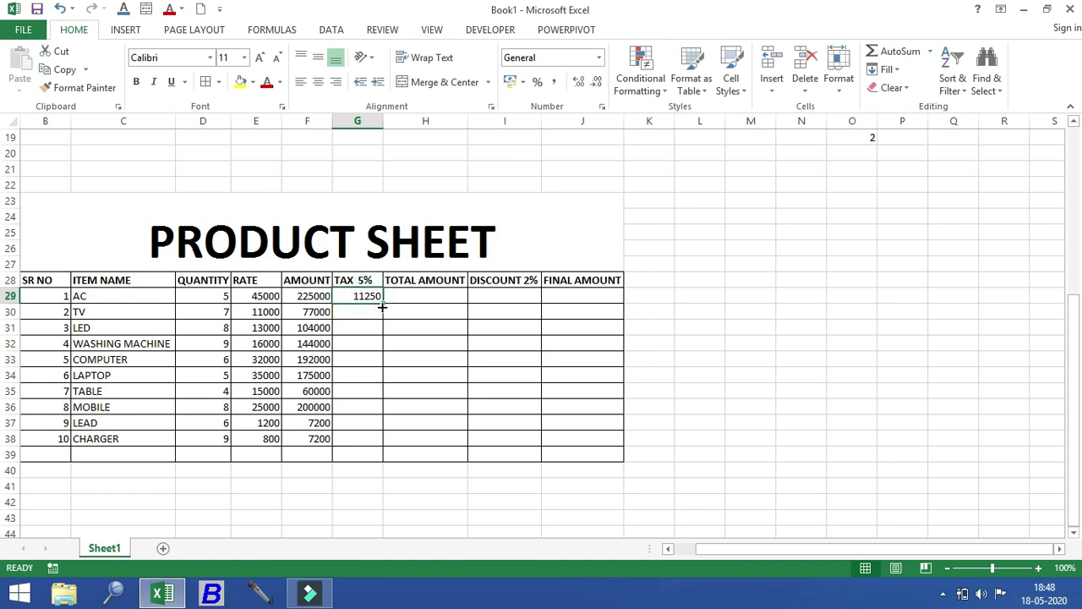
drag(385, 306, 360, 437)
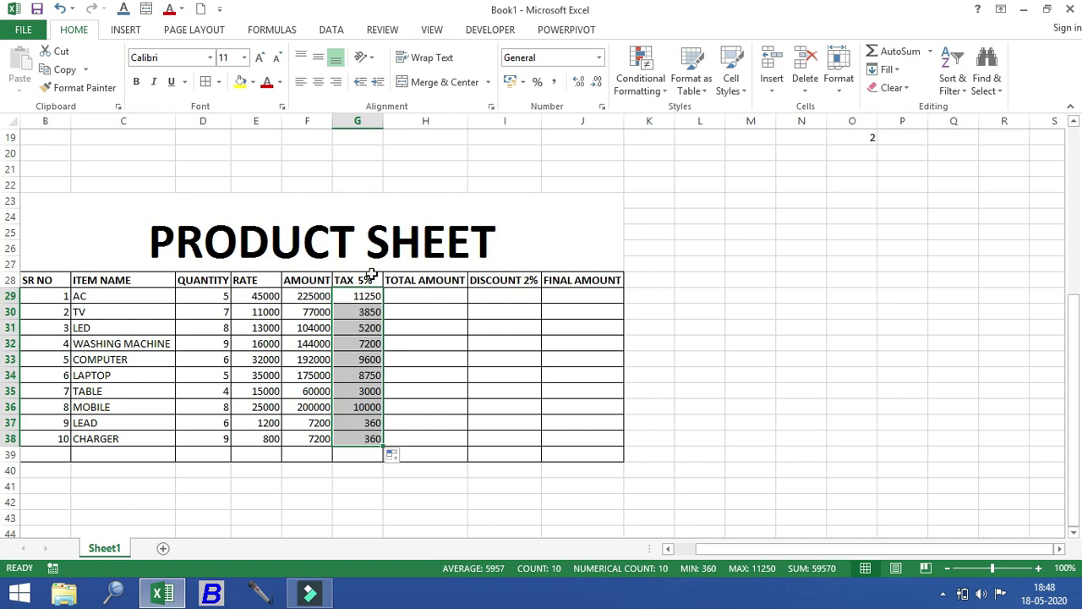
- Enter =F29+G29 in H29 for the total amount and fill the formula down to H38
click(408, 301)
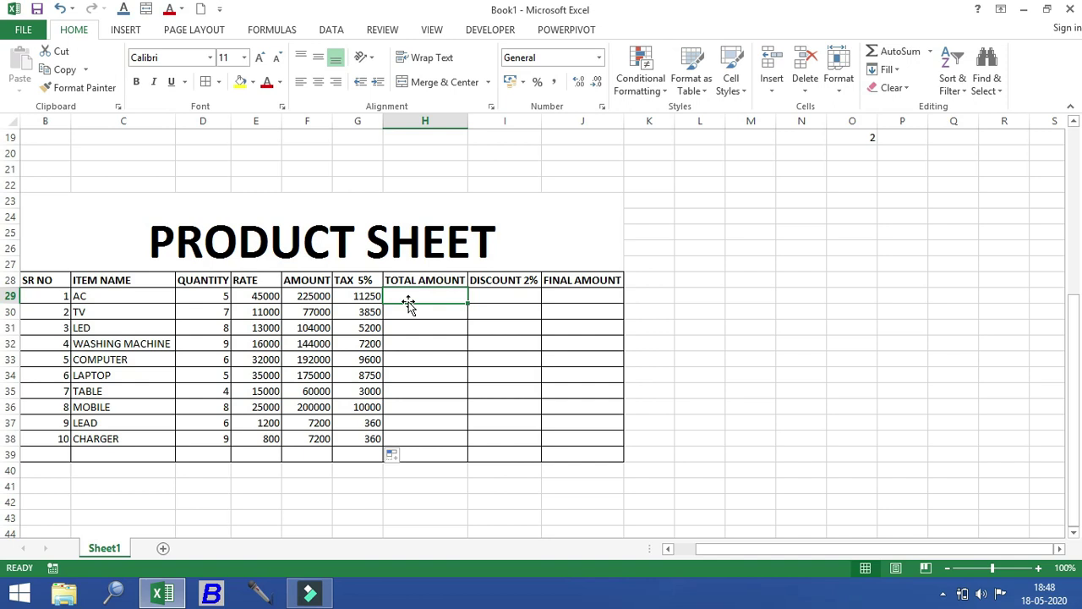
text(=)
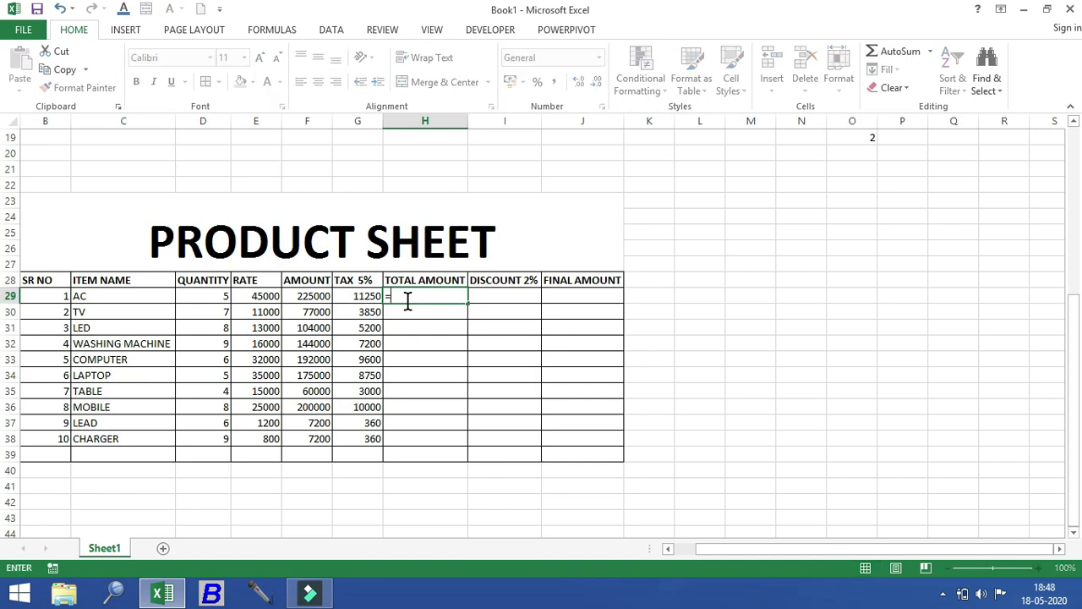
click(315, 294)
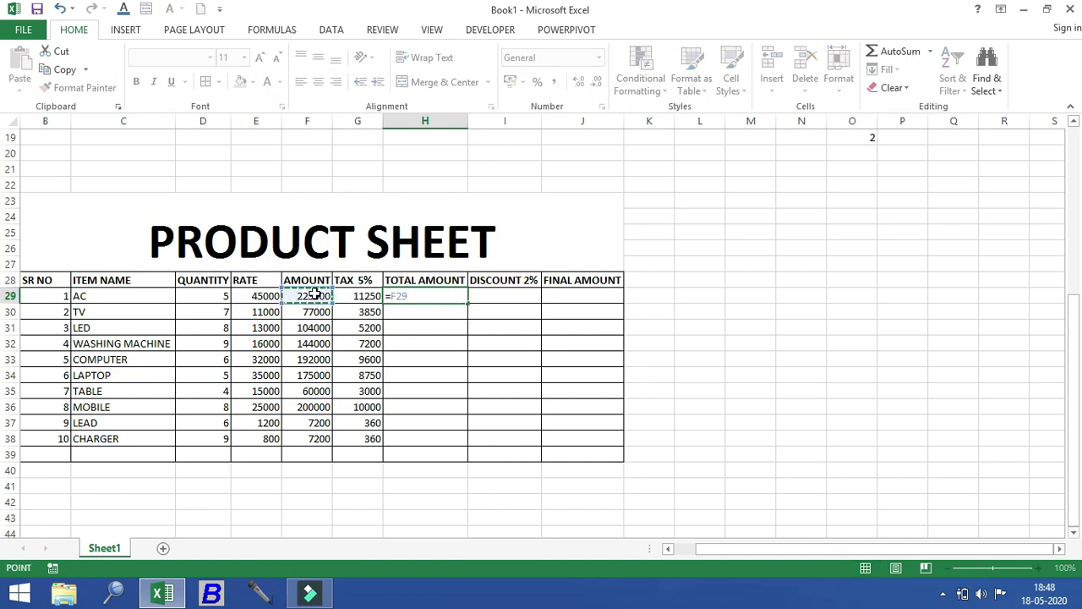
text(+)
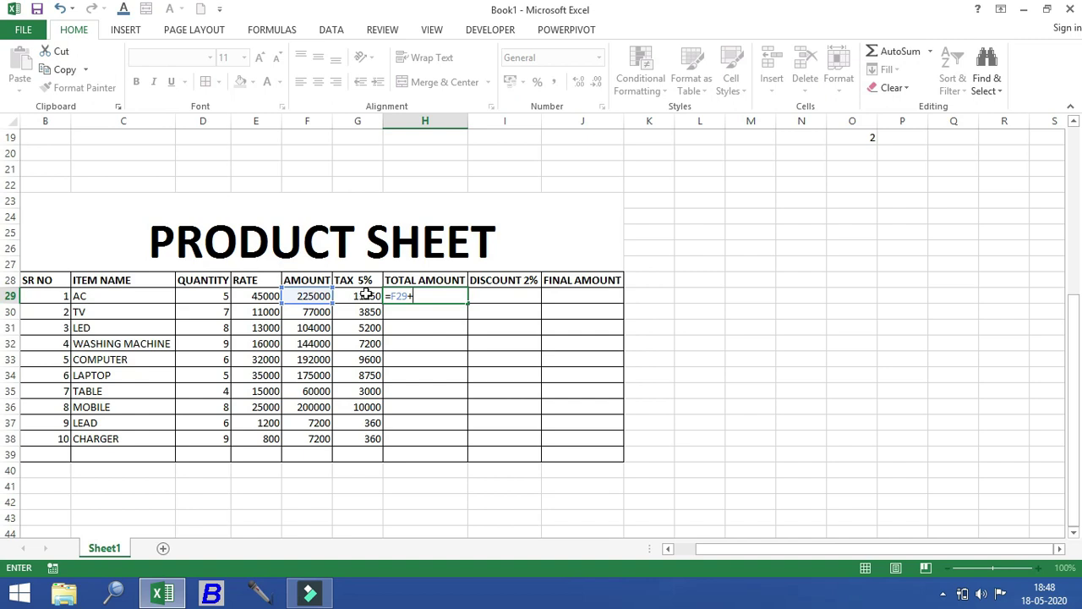
click(364, 296)
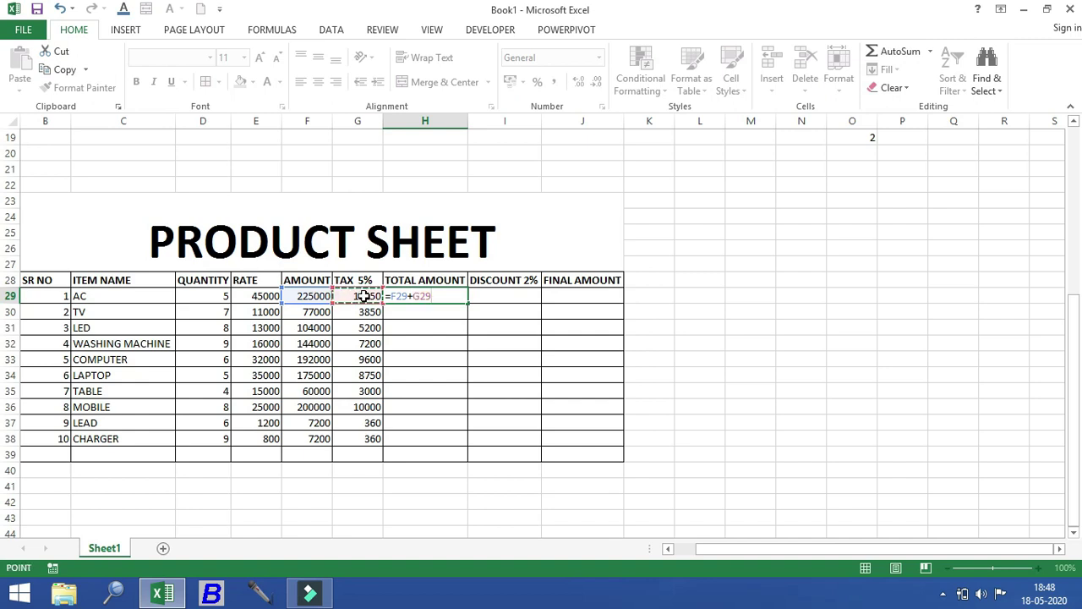
key(Return)
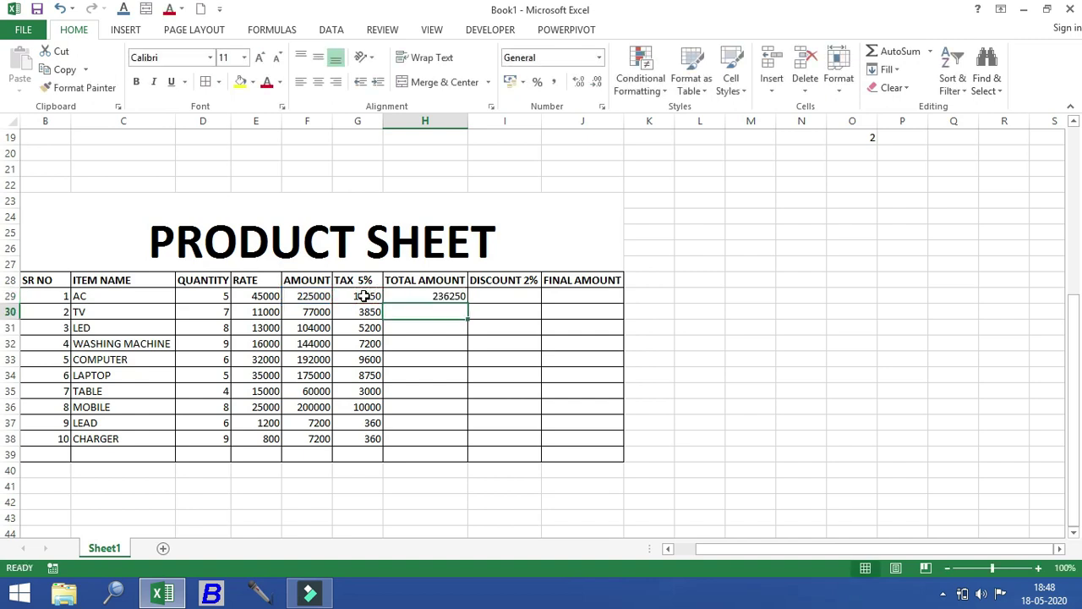
click(453, 297)
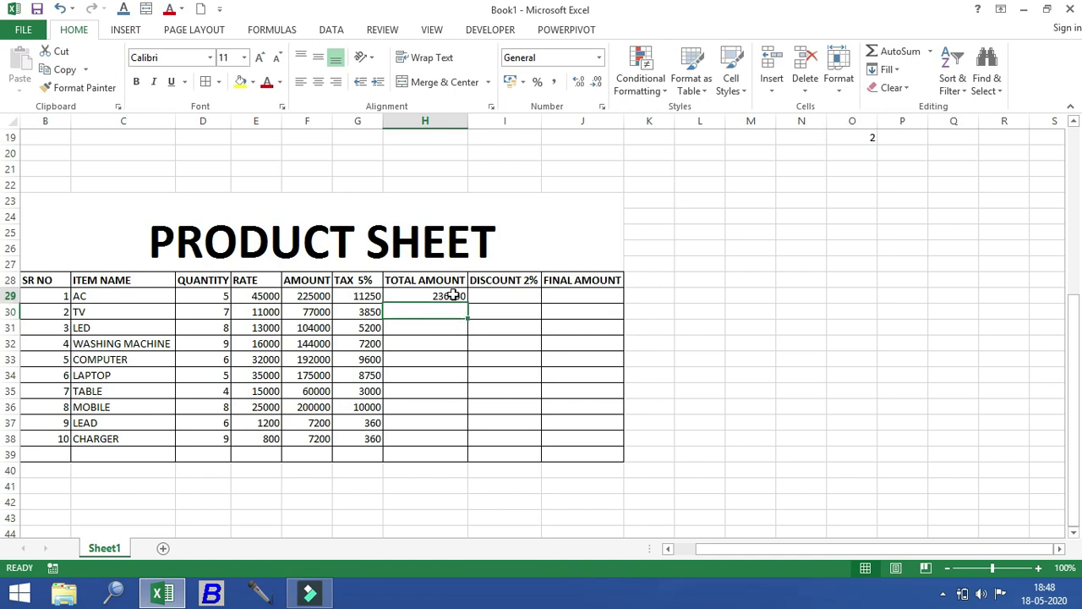
drag(467, 304, 454, 438)
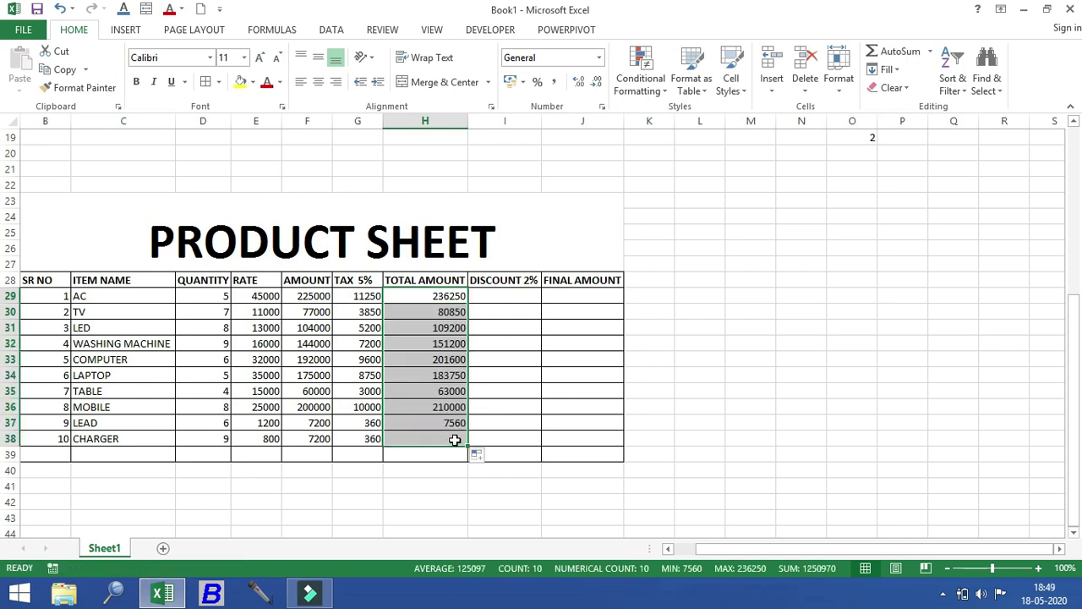
- Enter =H29*2% in I29 for the discount and fill the formula down to I38
click(493, 292)
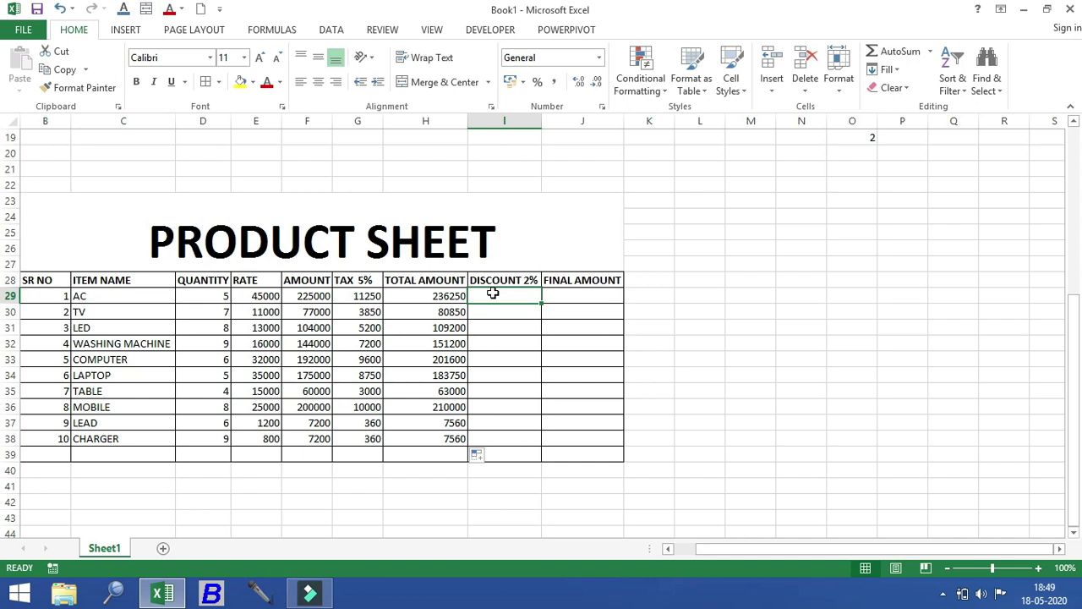
text(=)
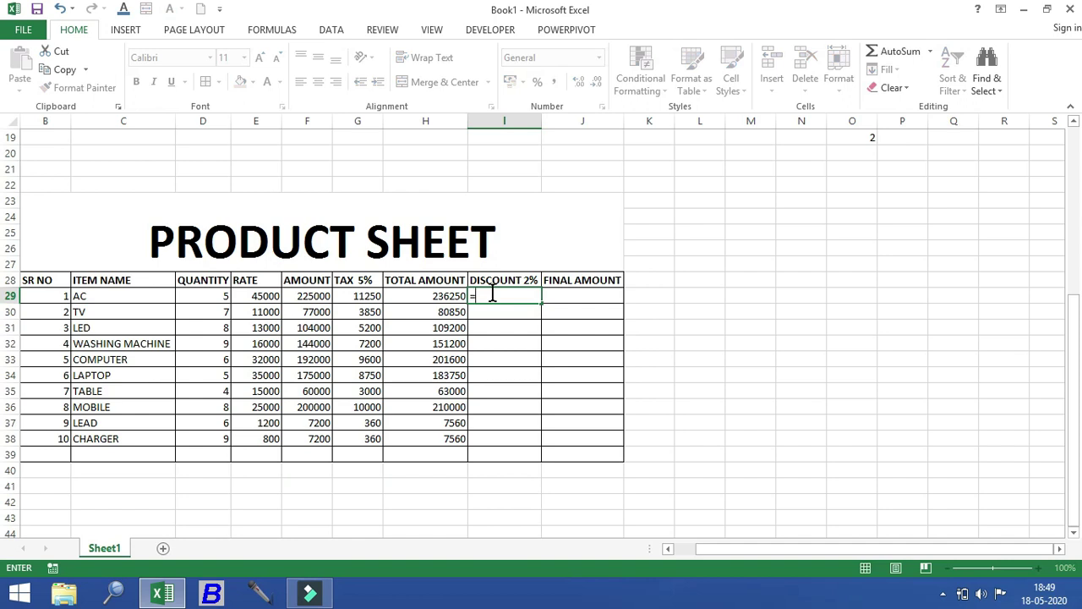
key(Left)
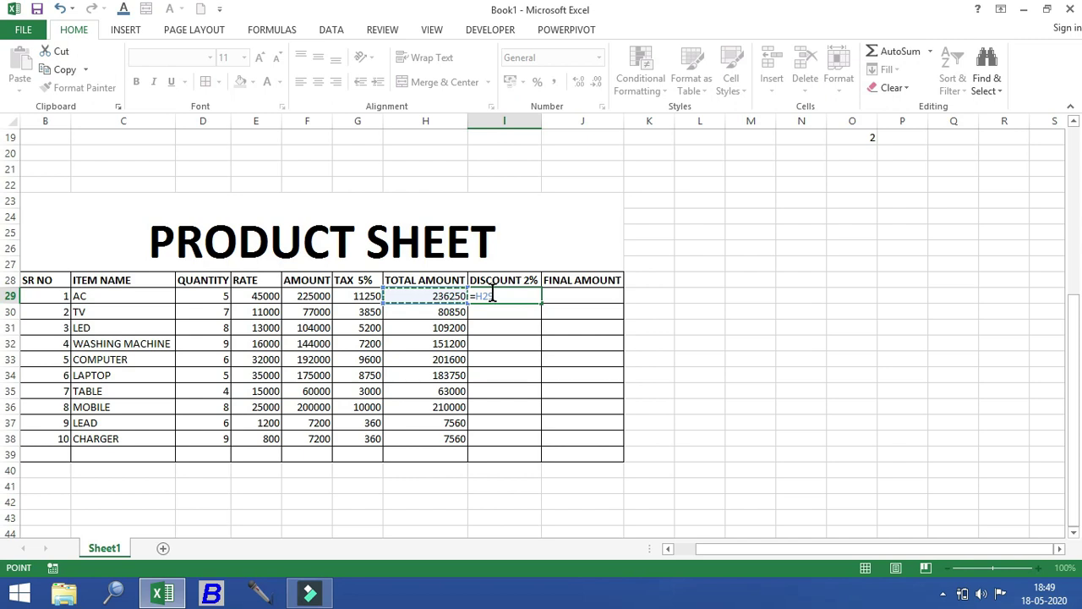
text(*)
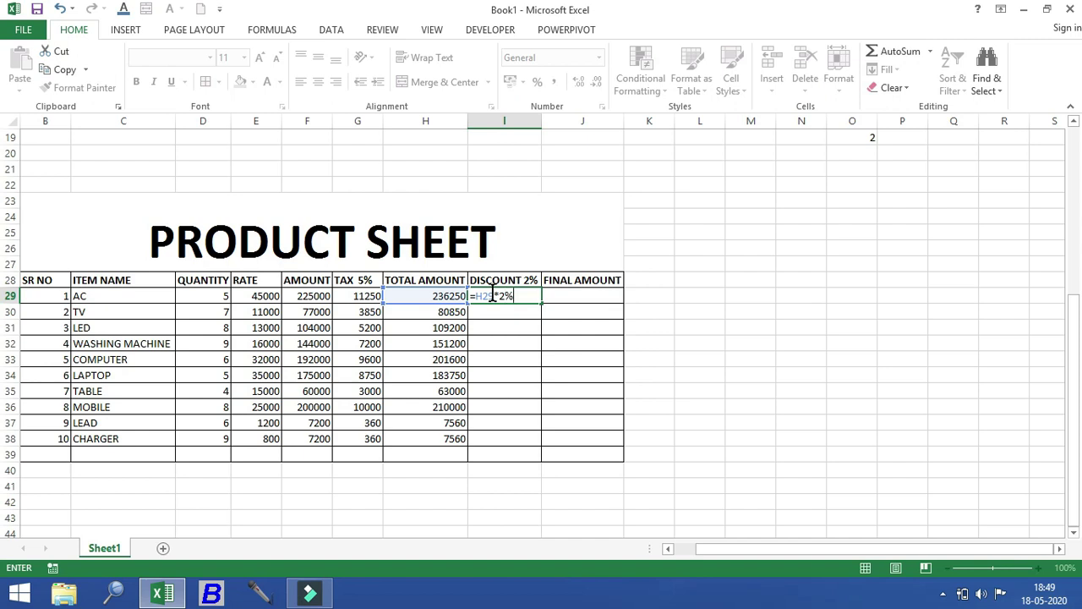
text(2%)
key(Return)
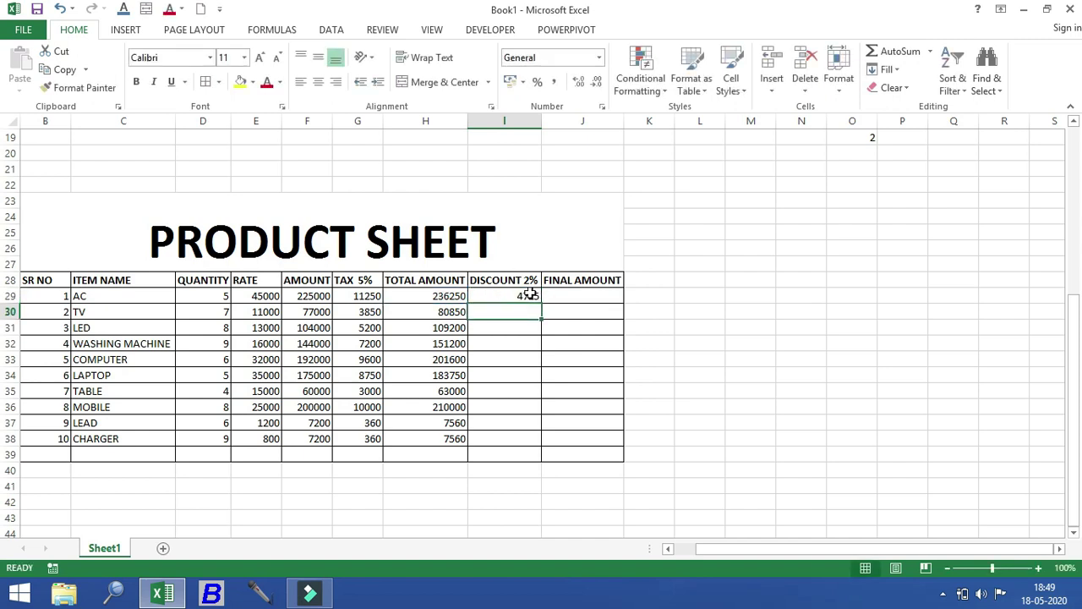
click(528, 293)
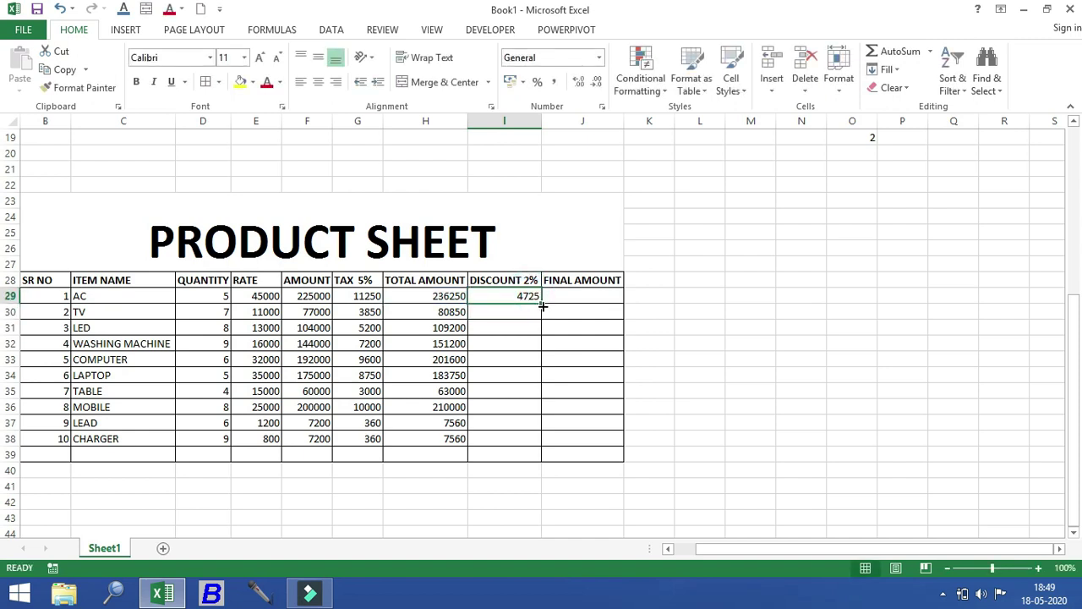
drag(542, 306, 529, 439)
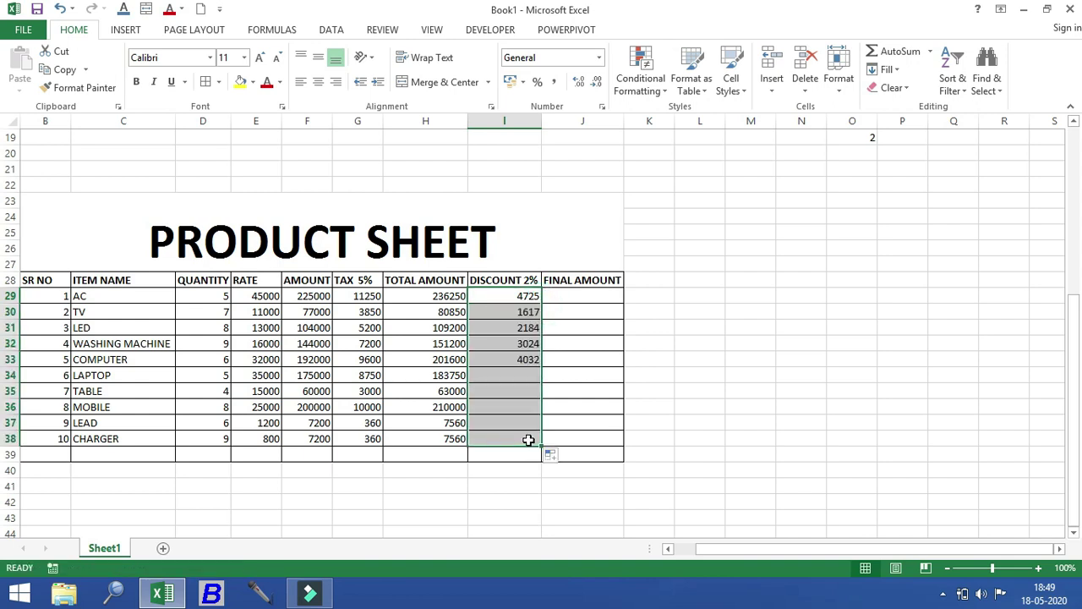
- Enter =H29-I29 in J29 for the final amount and fill the formula down to J38
click(577, 294)
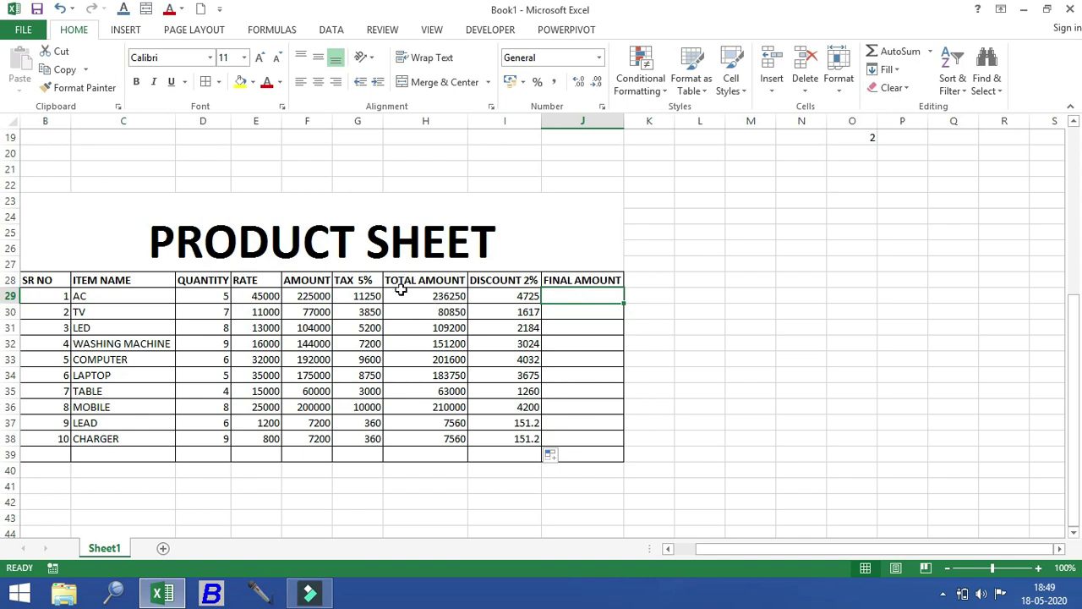
click(561, 295)
text(=)
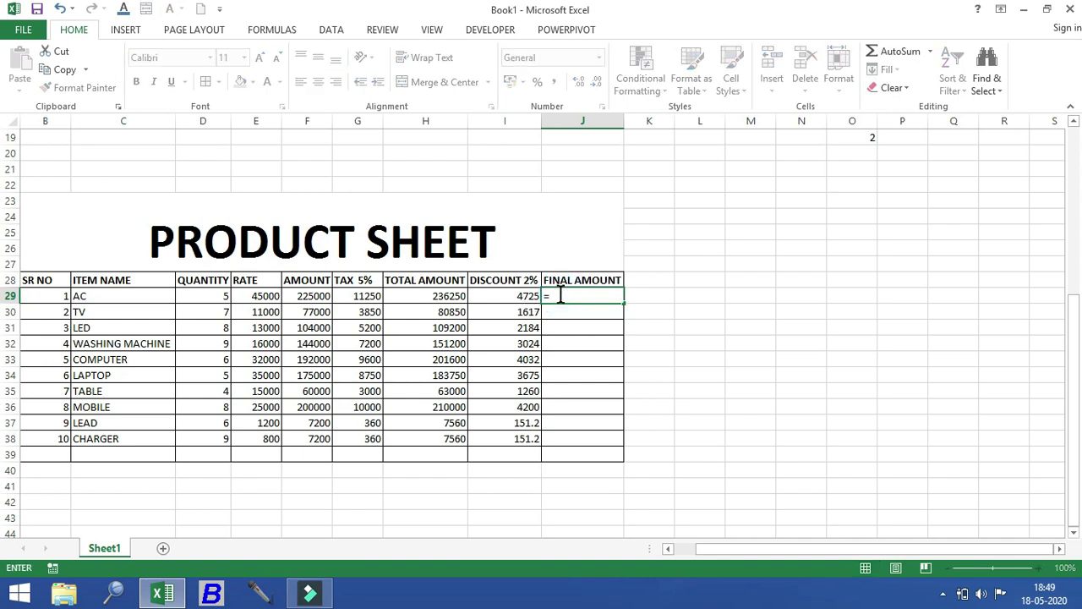
key(Left)
key(Left)
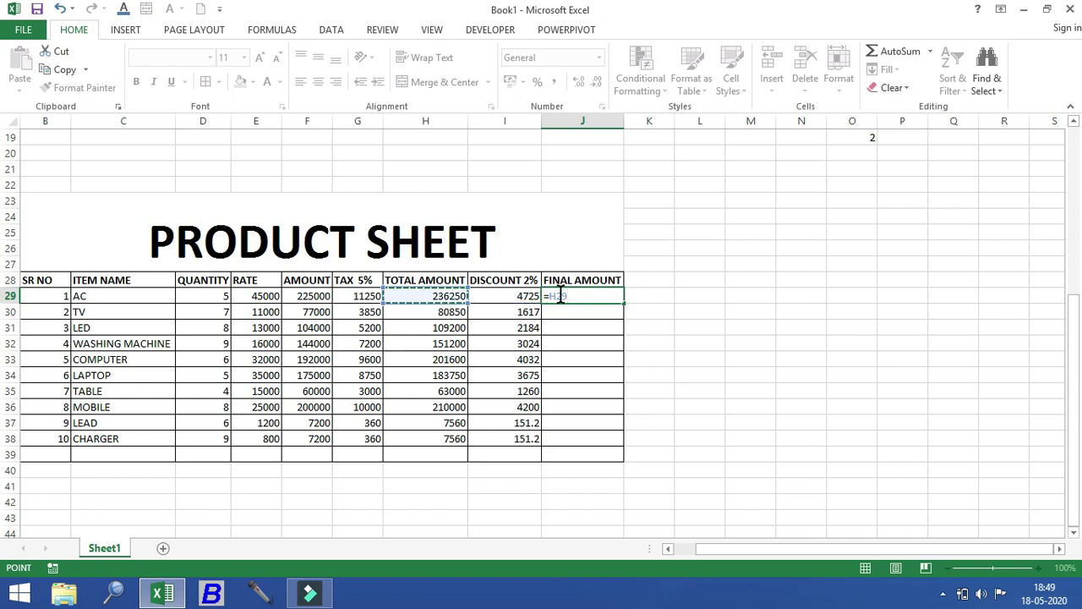
text(-)
click(524, 295)
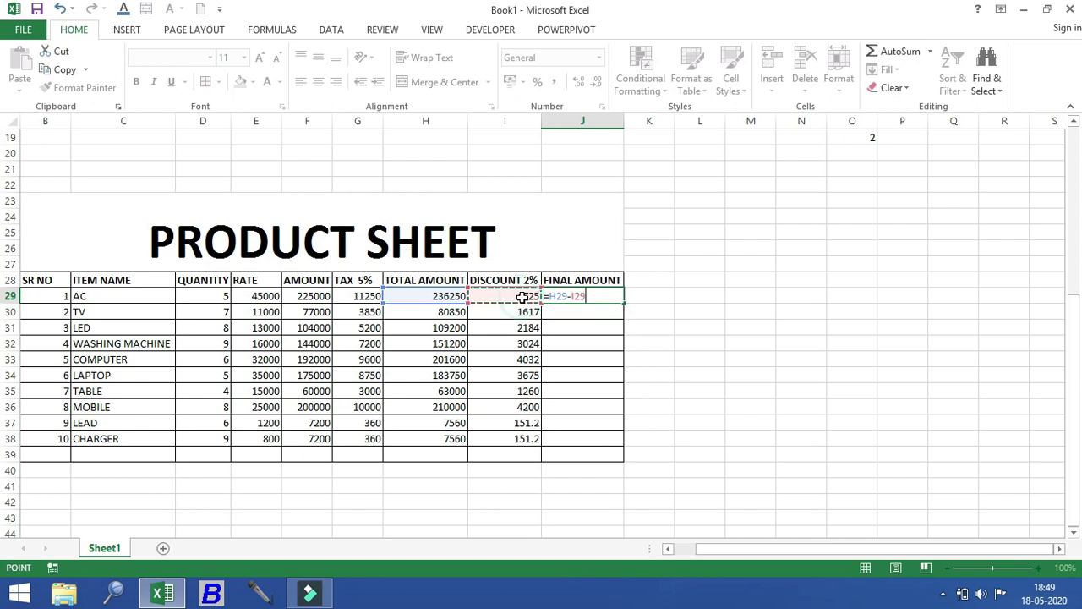
key(Return)
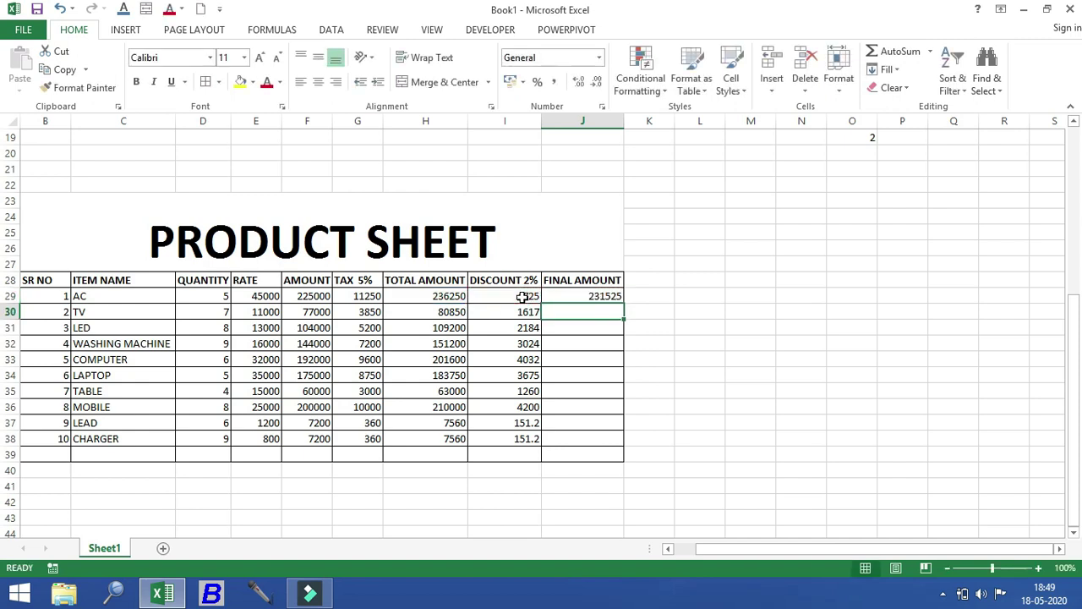
click(596, 295)
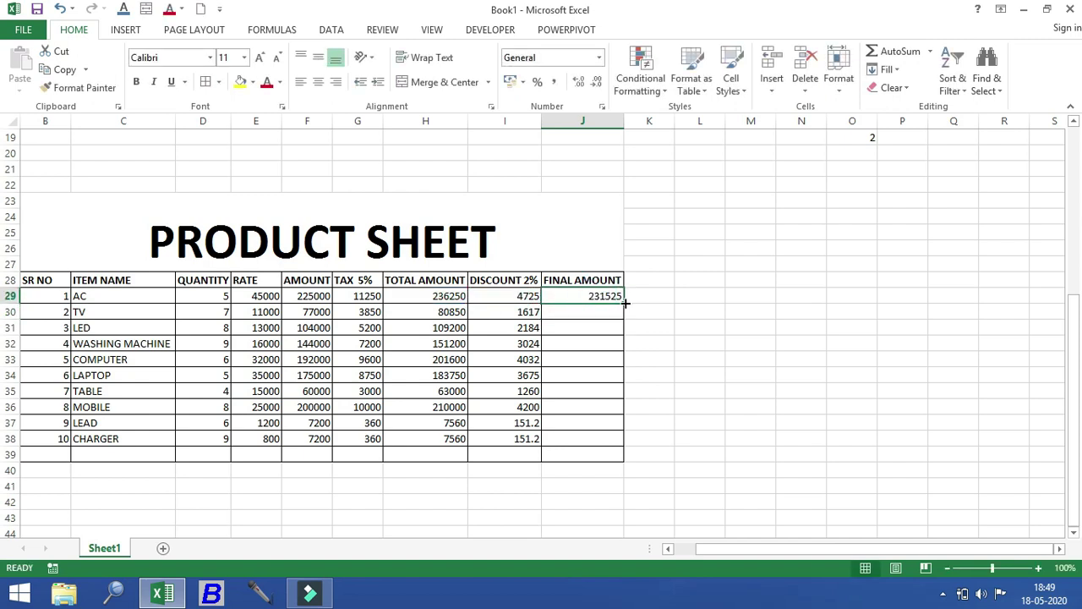
drag(624, 302, 603, 450)
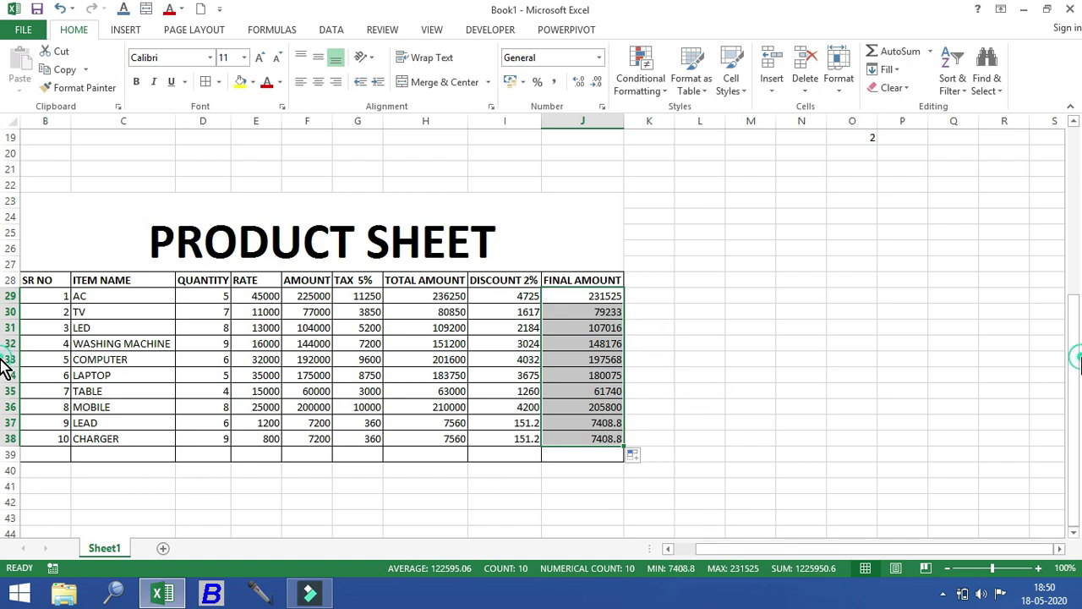
click(1075, 359)
drag(1076, 362, 1079, 269)
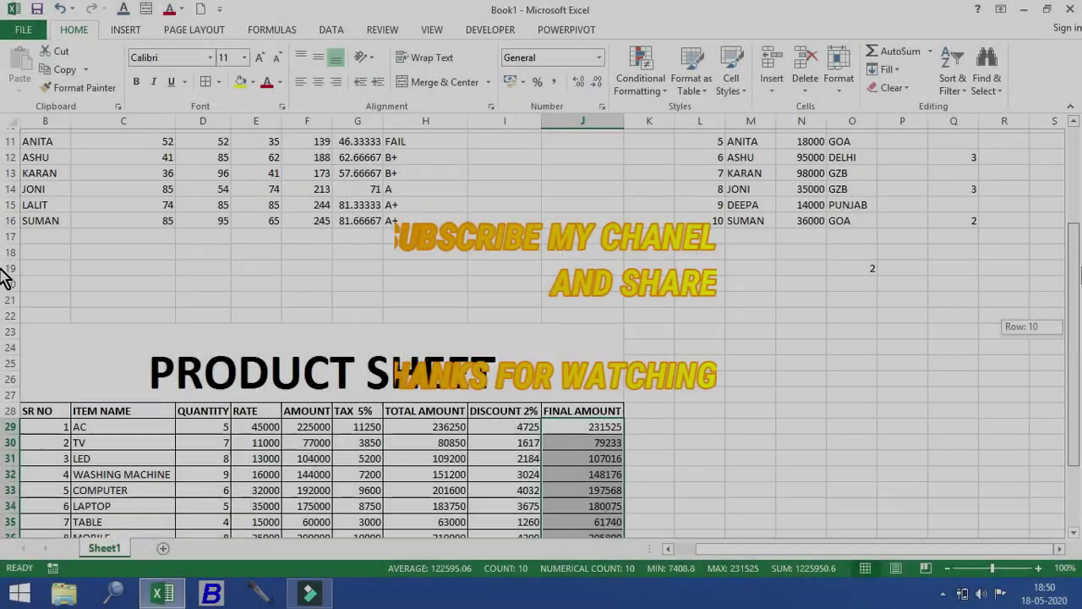
drag(1079, 275, 1079, 302)
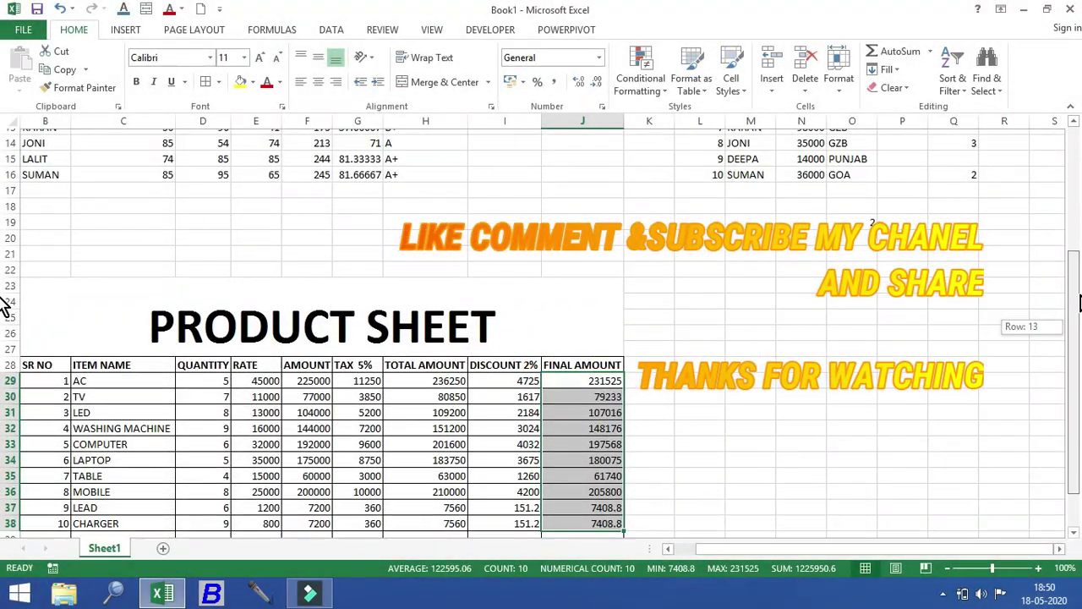